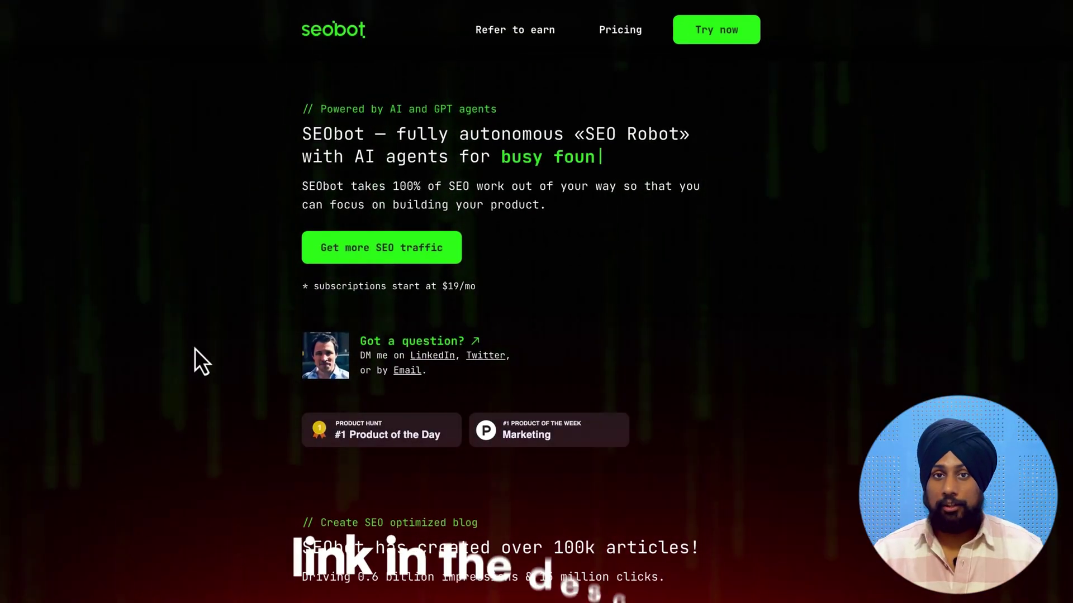
Scroll through the current page, then switch to the SEObot app for kwebby.com.
scroll(297, 299, down, 10)
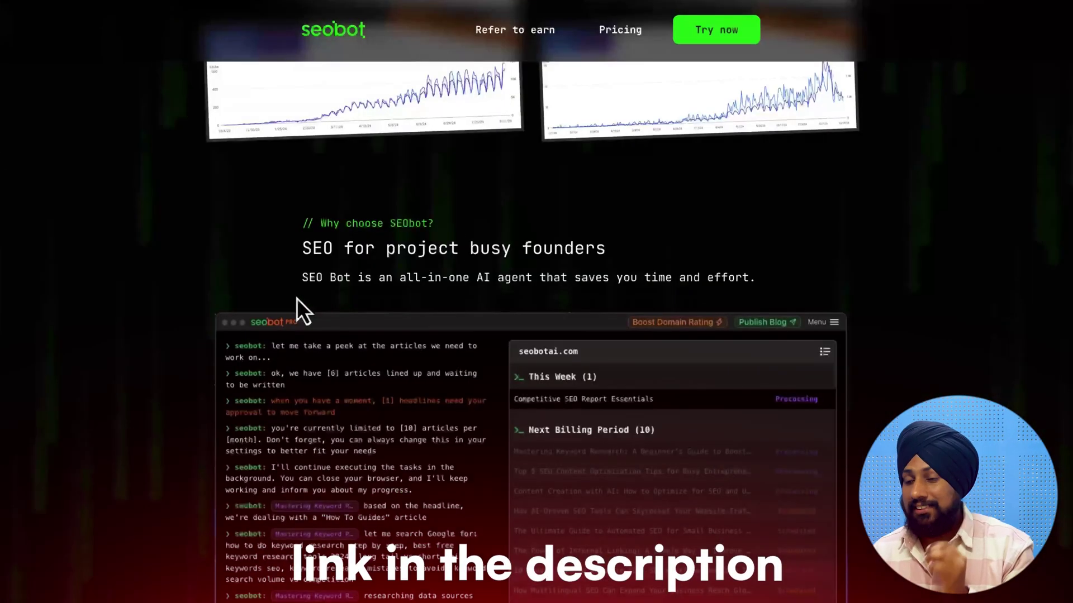
scroll(297, 297, down, 10)
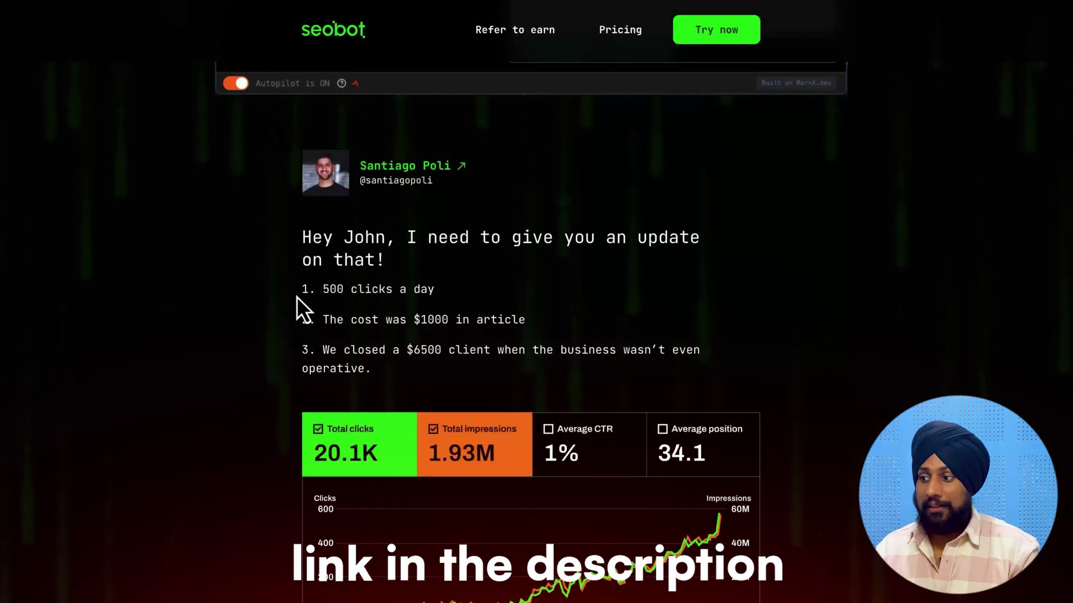
scroll(297, 297, down, 4)
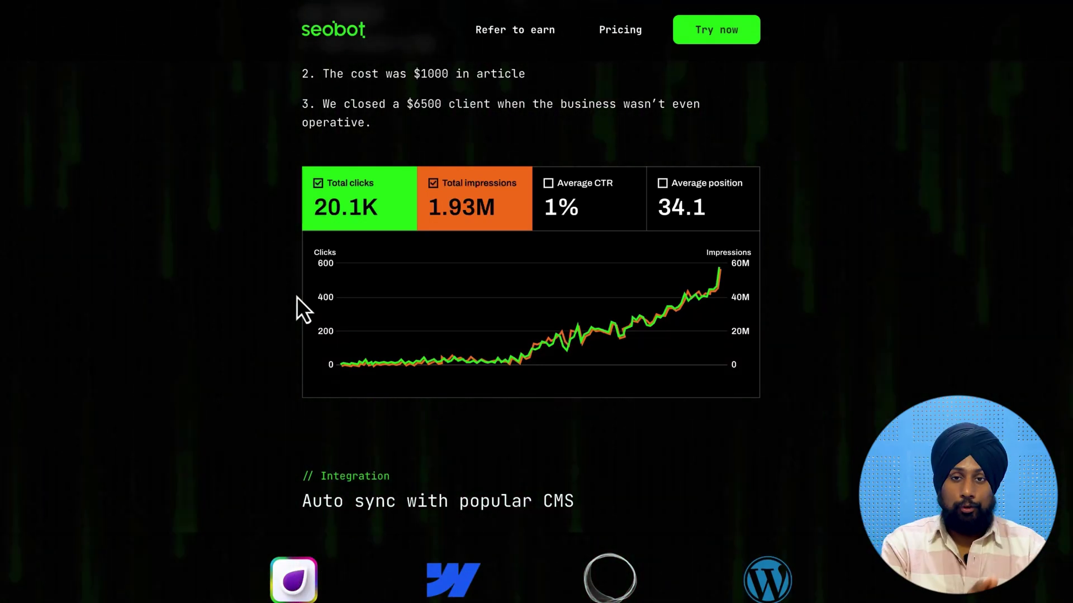
scroll(296, 297, down, 10)
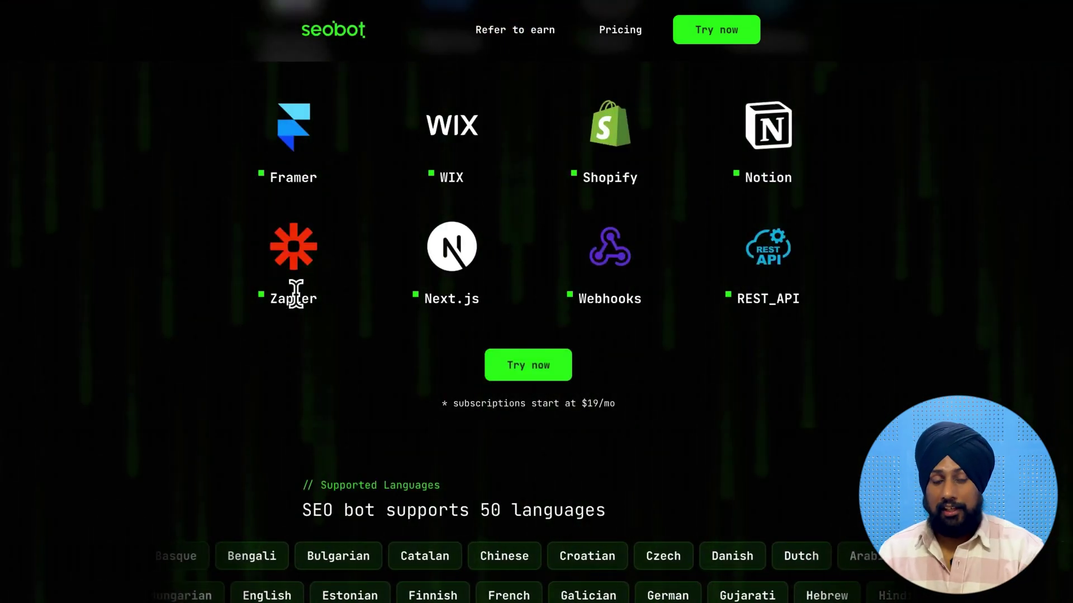
scroll(295, 293, down, 5)
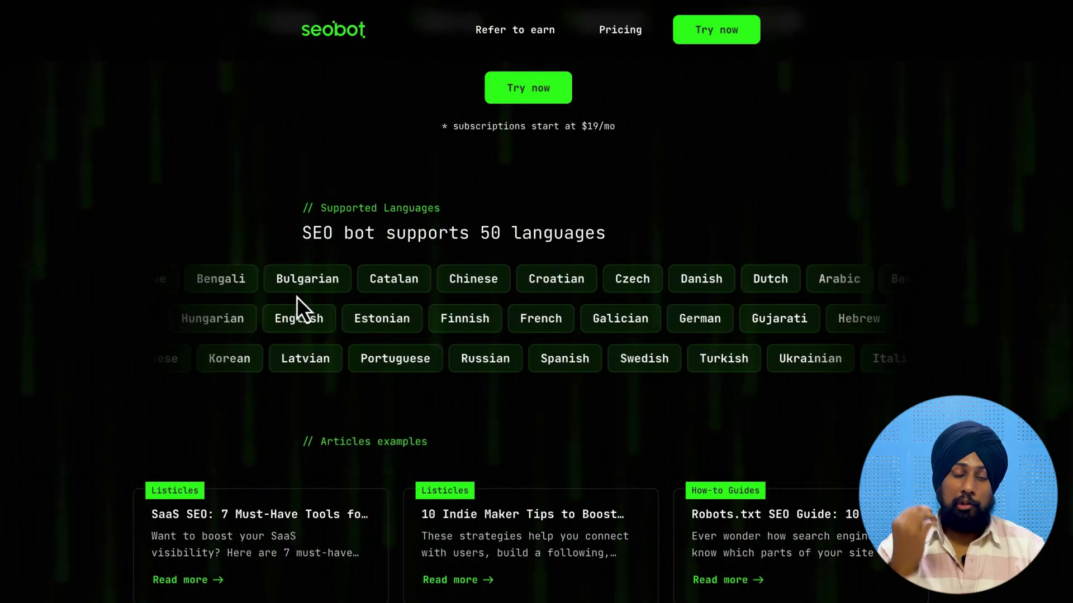
scroll(320, 288, up, 5)
scroll(320, 288, up, 10)
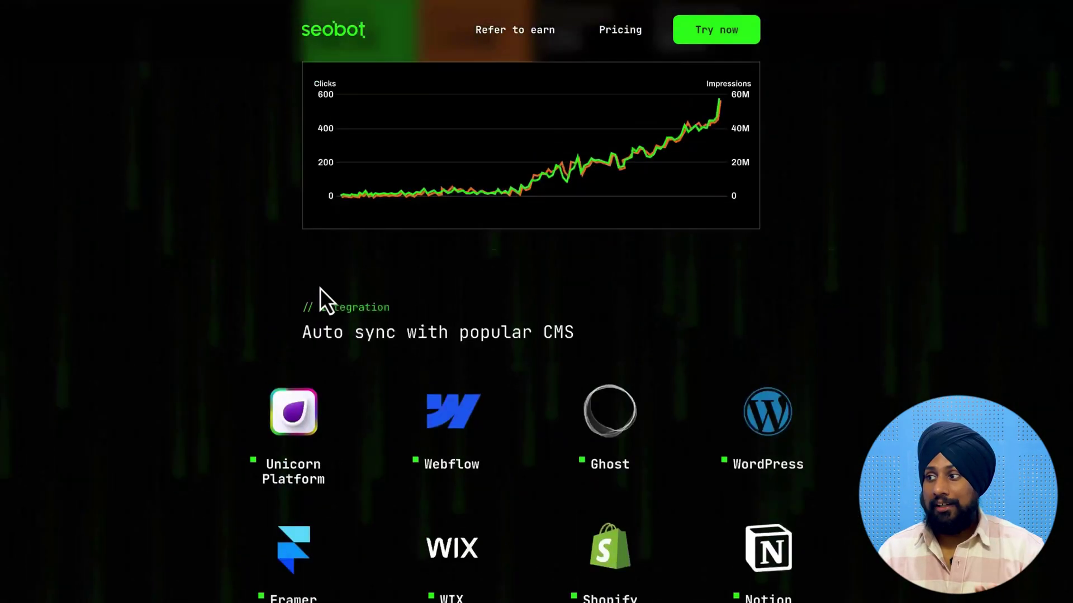
scroll(307, 339, down, 7)
scroll(307, 339, down, 15)
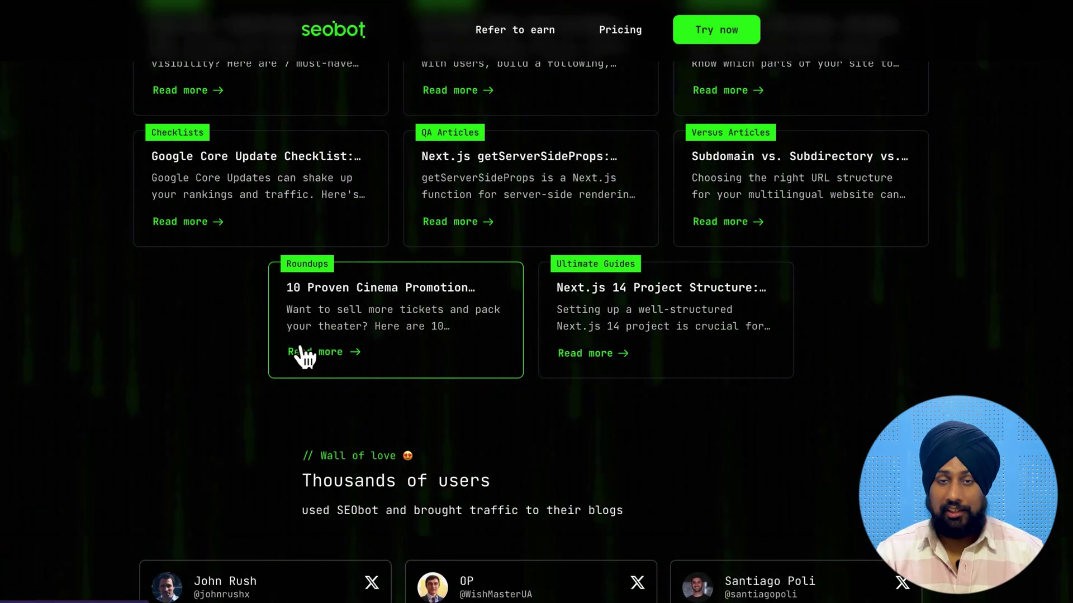
scroll(300, 396, down, 5)
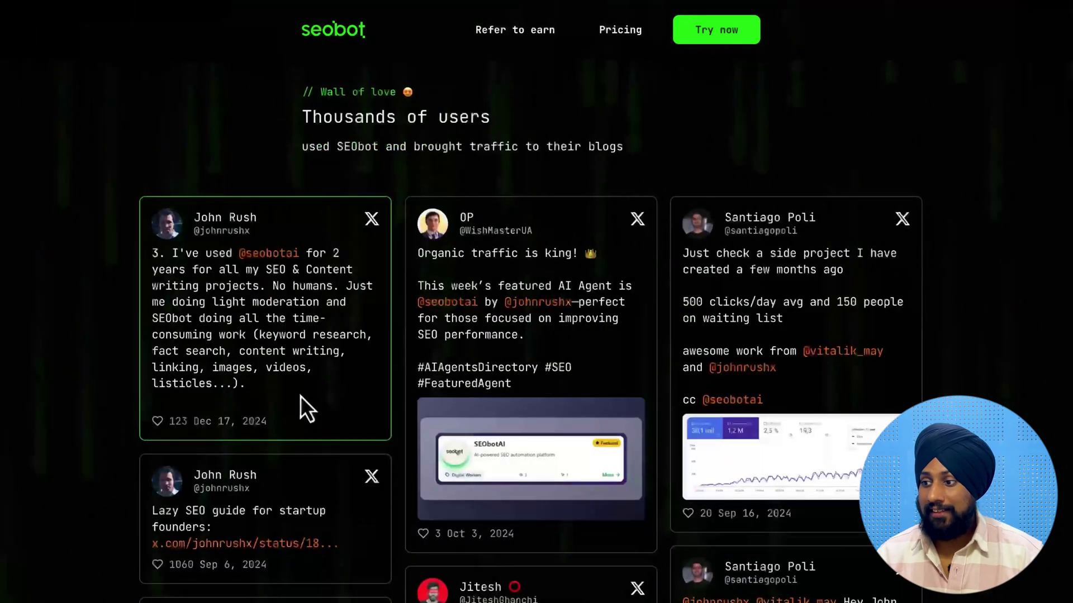
scroll(314, 376, up, 15)
scroll(294, 406, down, 15)
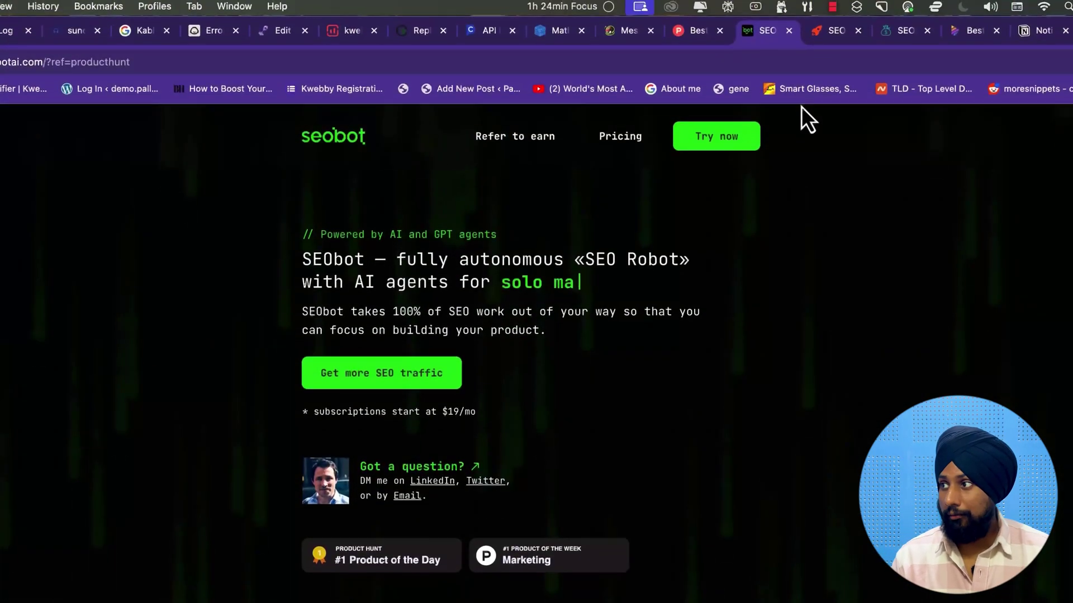
click(821, 40)
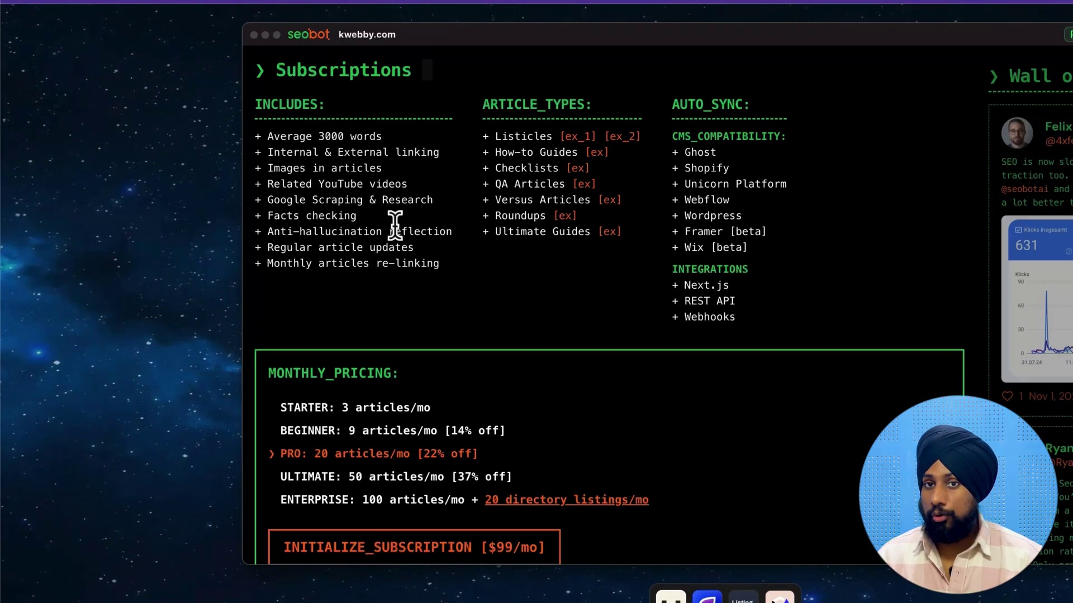
Review the plan features and pick the Starter plan at $19/mo, comparing the Beginner price.
scroll(396, 221, down, 1)
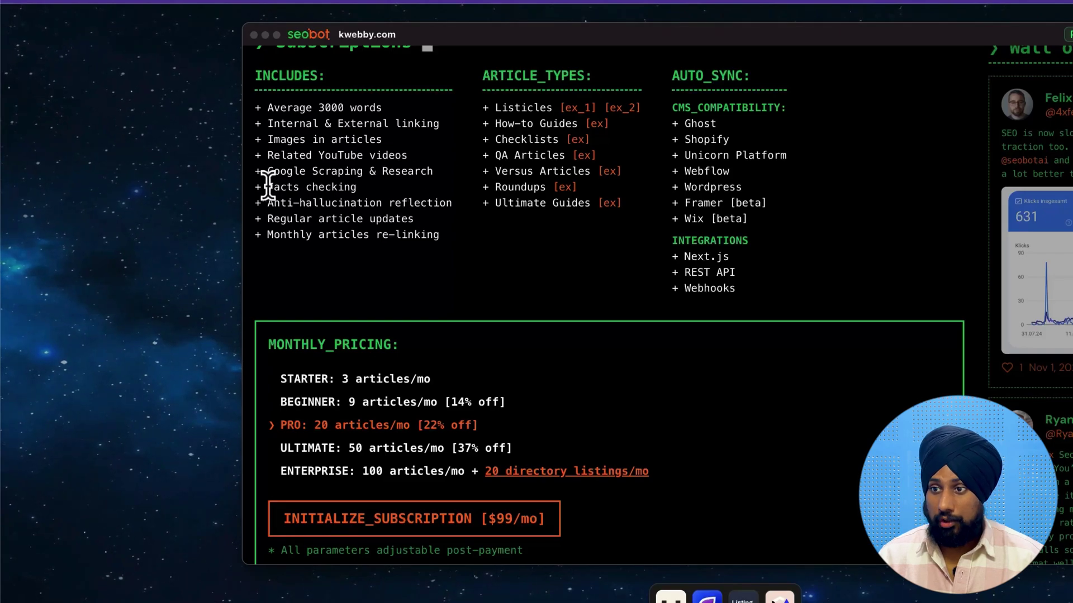
drag(266, 204, 420, 206)
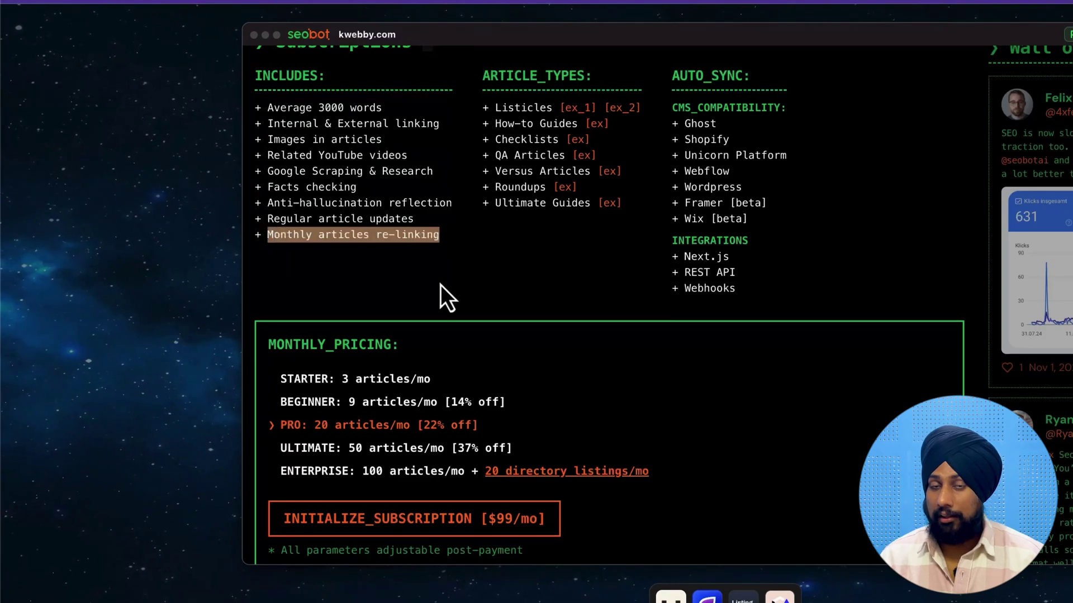
scroll(328, 277, down, 1)
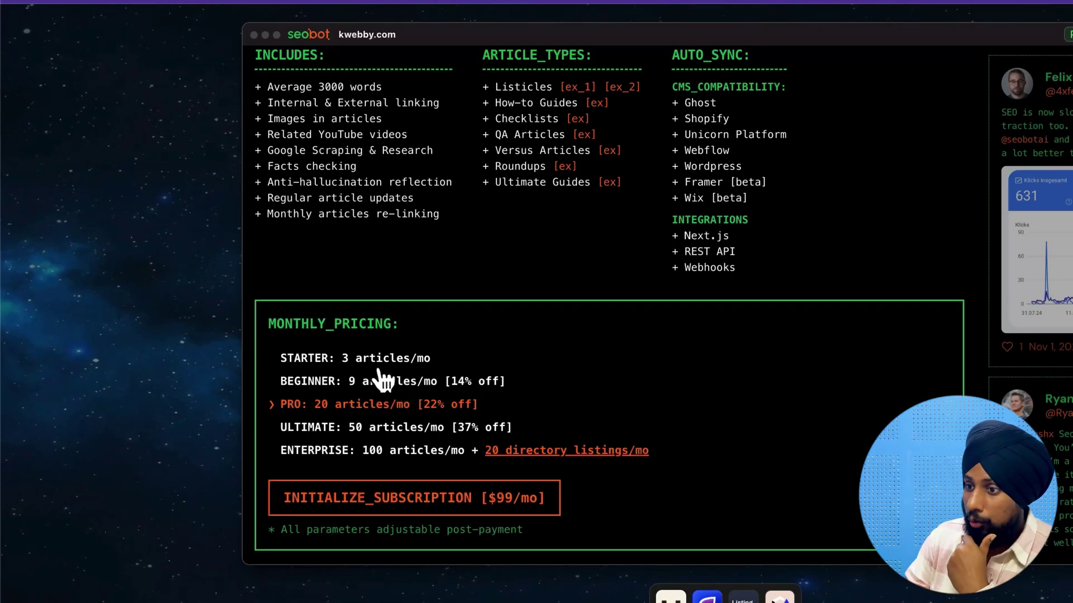
click(374, 352)
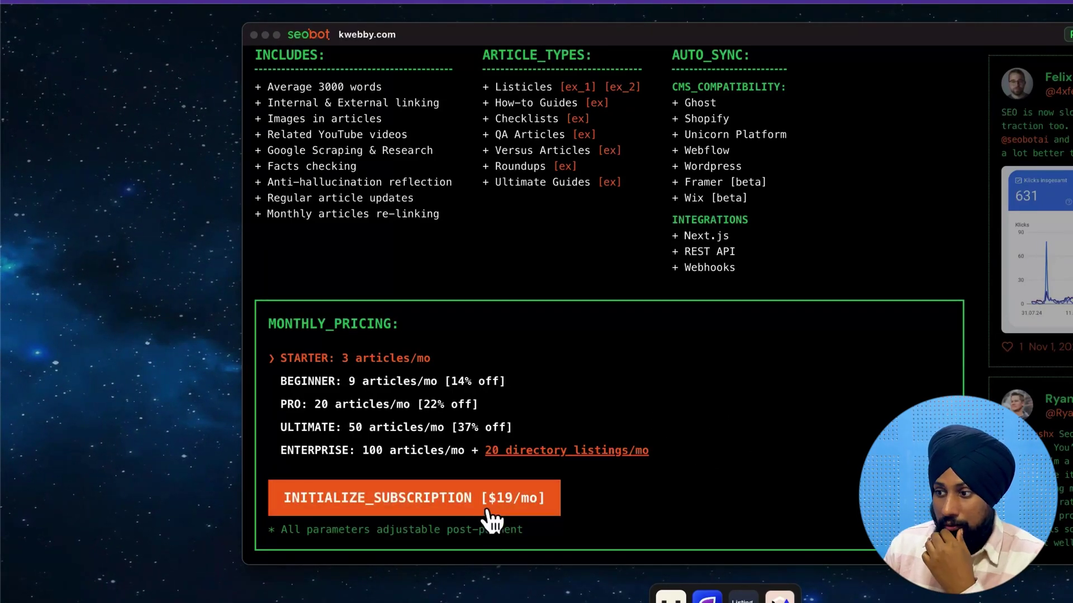
click(386, 386)
Reselect the Starter plan and check the site name Kwebby.
click(389, 366)
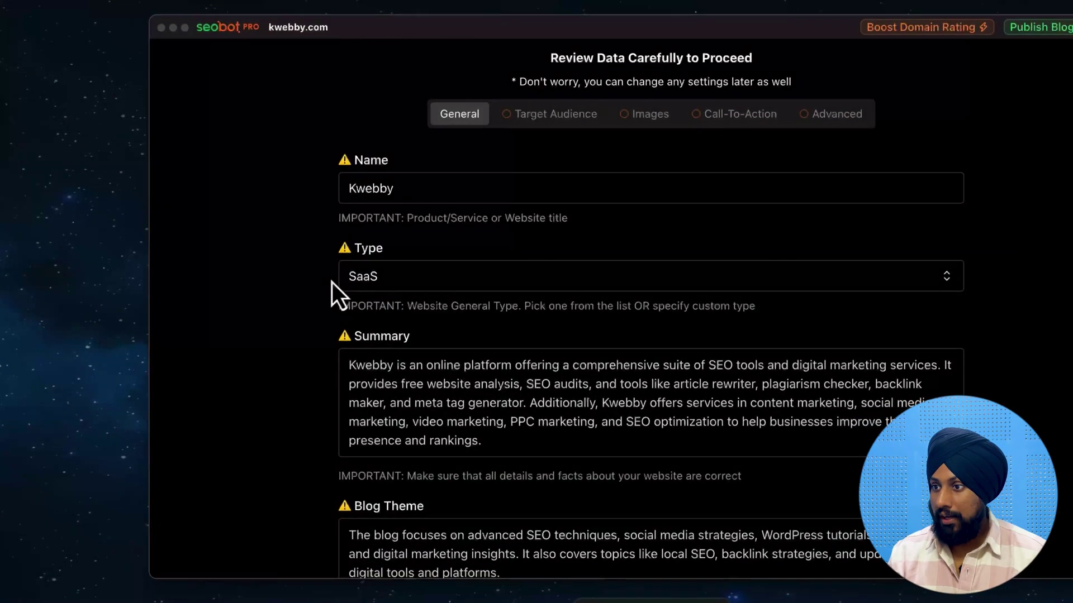
click(473, 180)
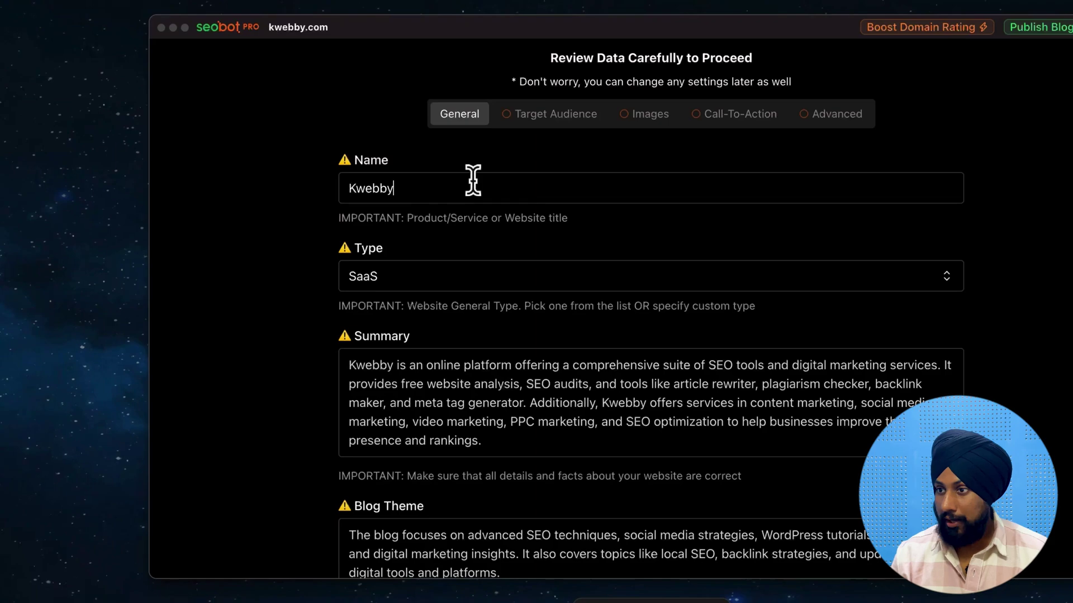
scroll(447, 240, down, 2)
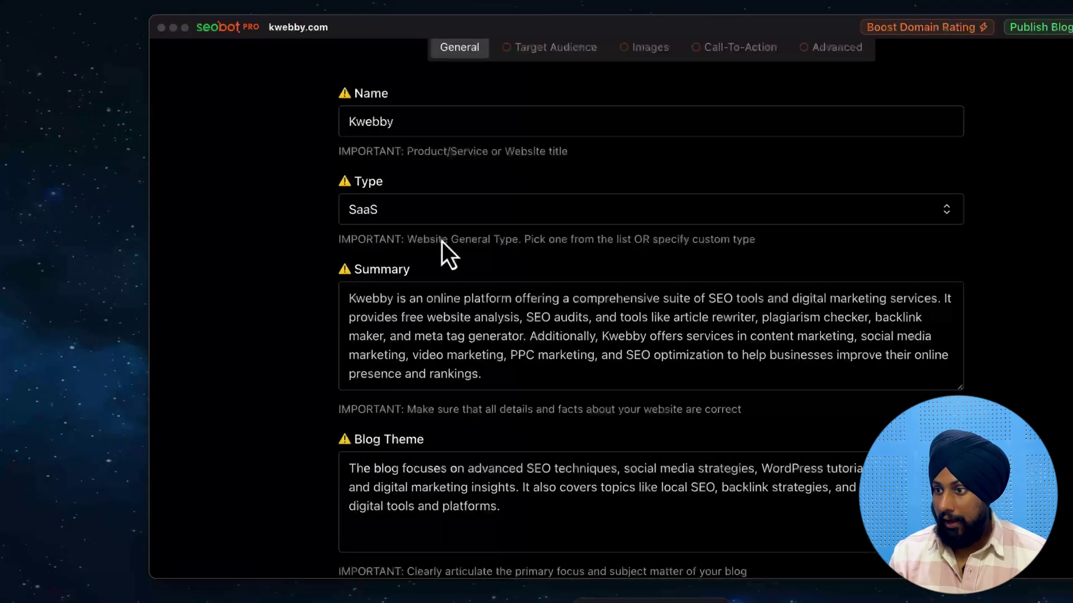
Set the website type to Marketing, review the Blog Theme, and continue to Target Audience.
click(397, 206)
click(680, 208)
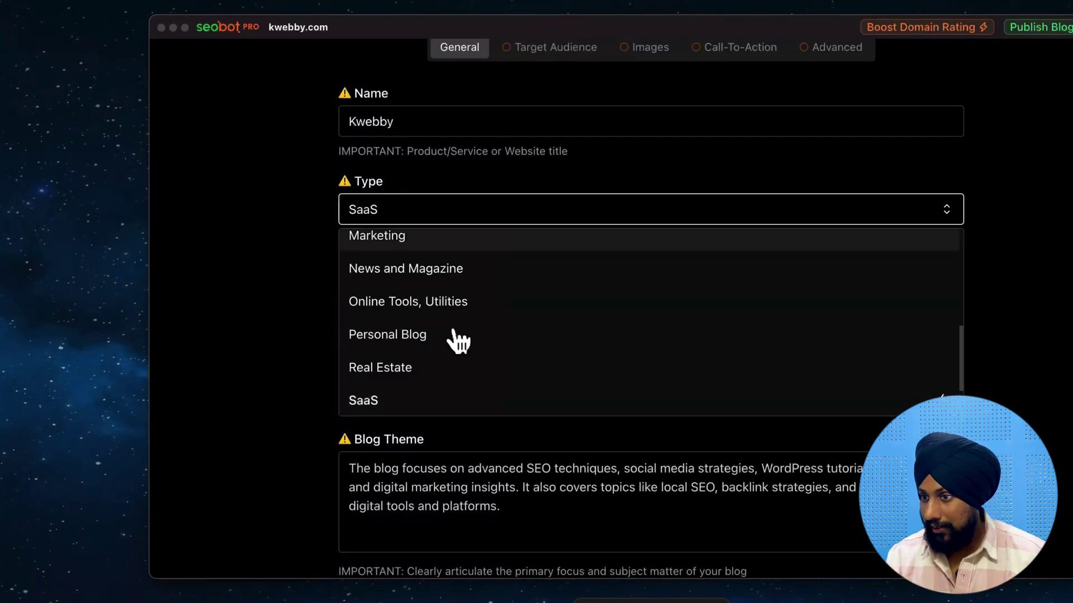
click(427, 241)
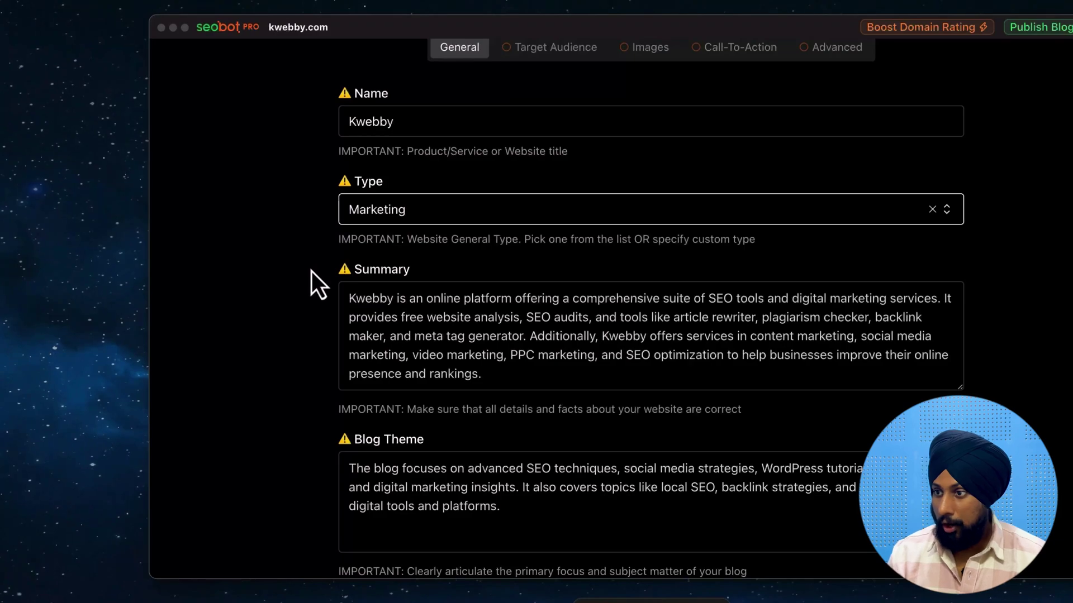
scroll(311, 272, down, 1)
scroll(311, 271, down, 2)
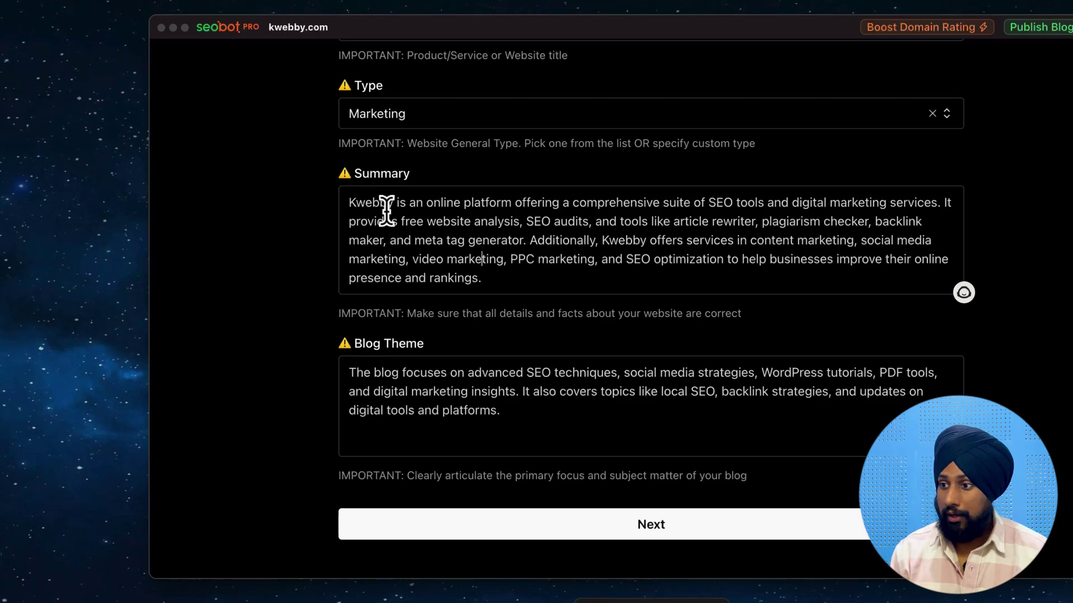
click(424, 410)
scroll(313, 402, down, 1)
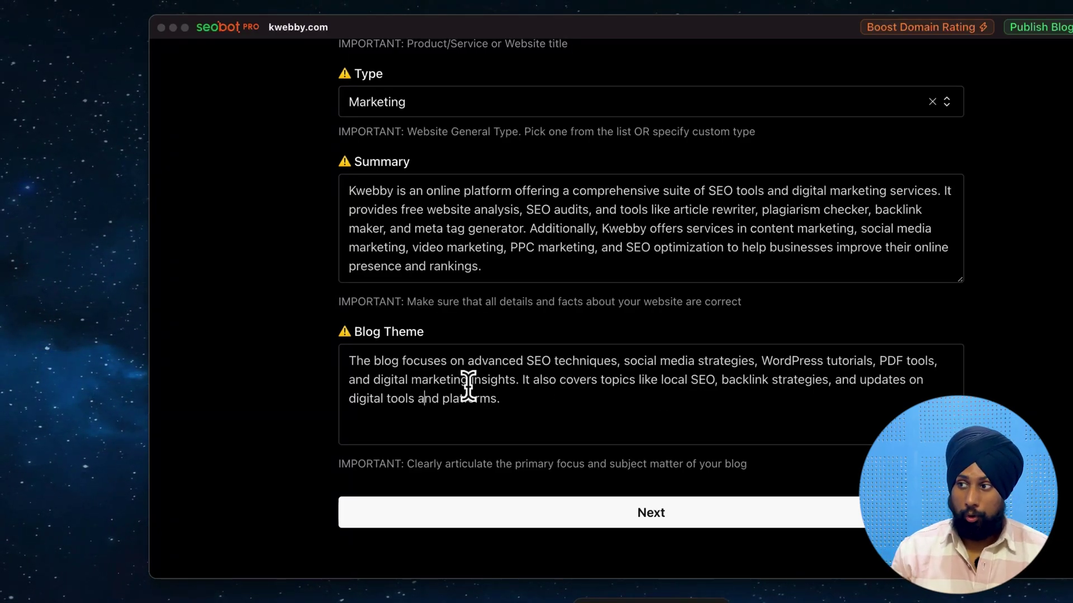
click(639, 517)
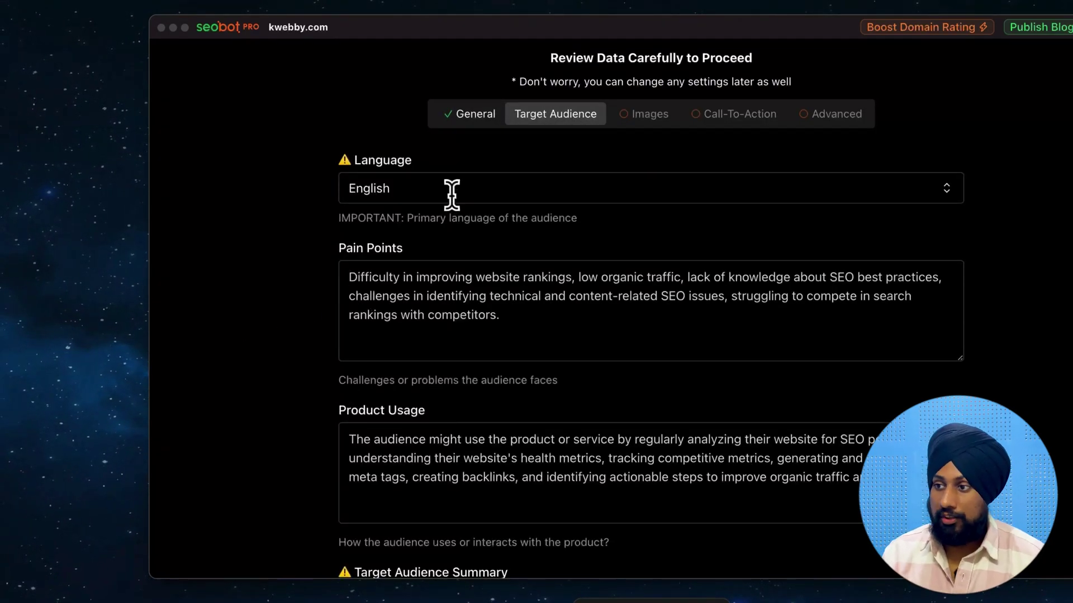
Keep English as the audience language, review the audience summary, and continue to Images.
click(951, 200)
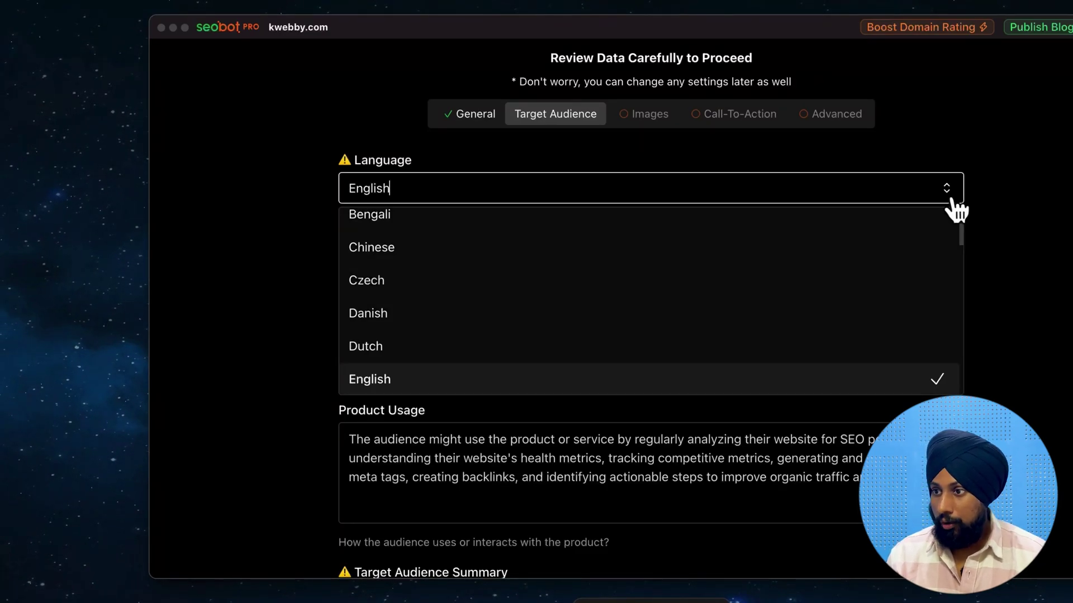
click(1012, 186)
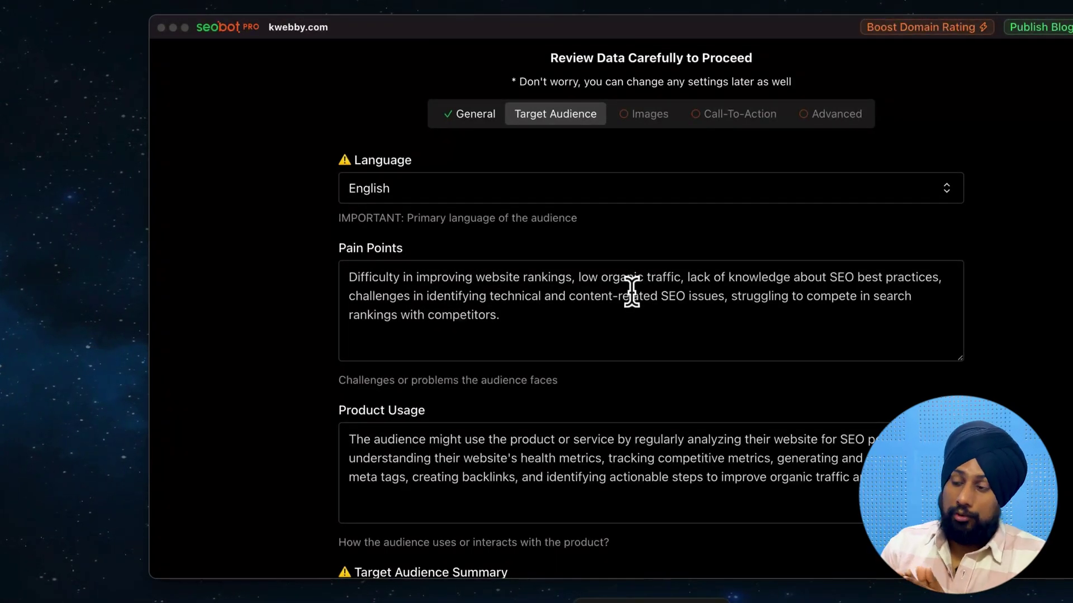
scroll(567, 352, down, 2)
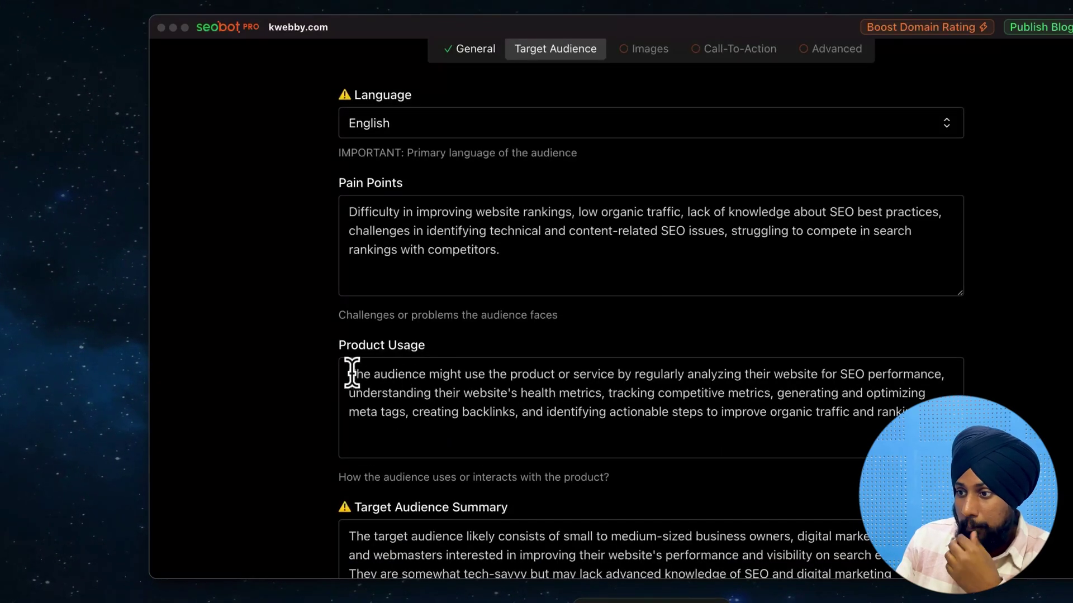
scroll(350, 370, down, 4)
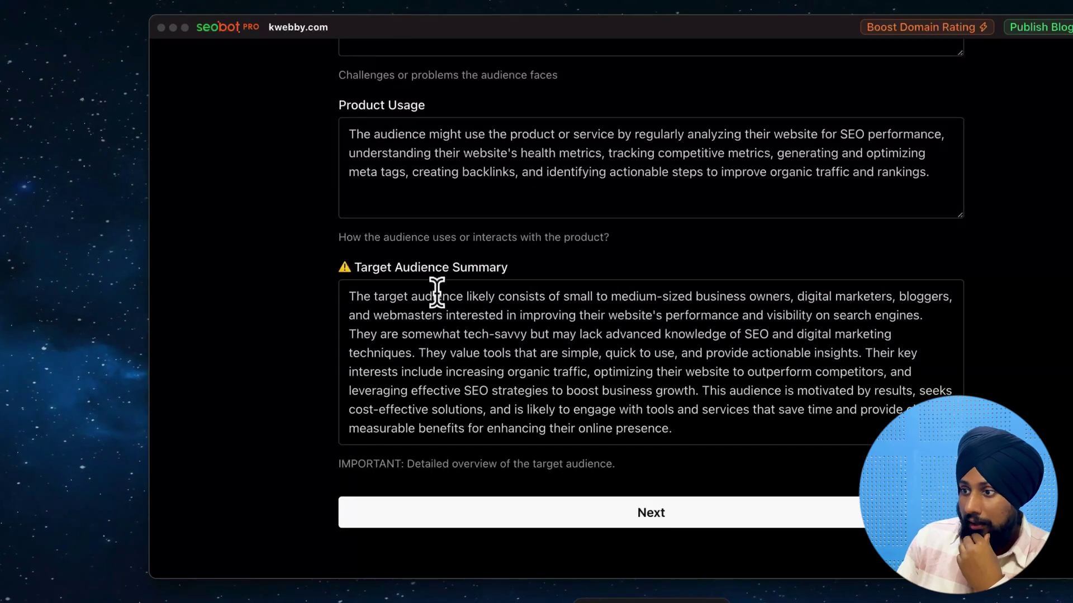
drag(344, 296, 777, 458)
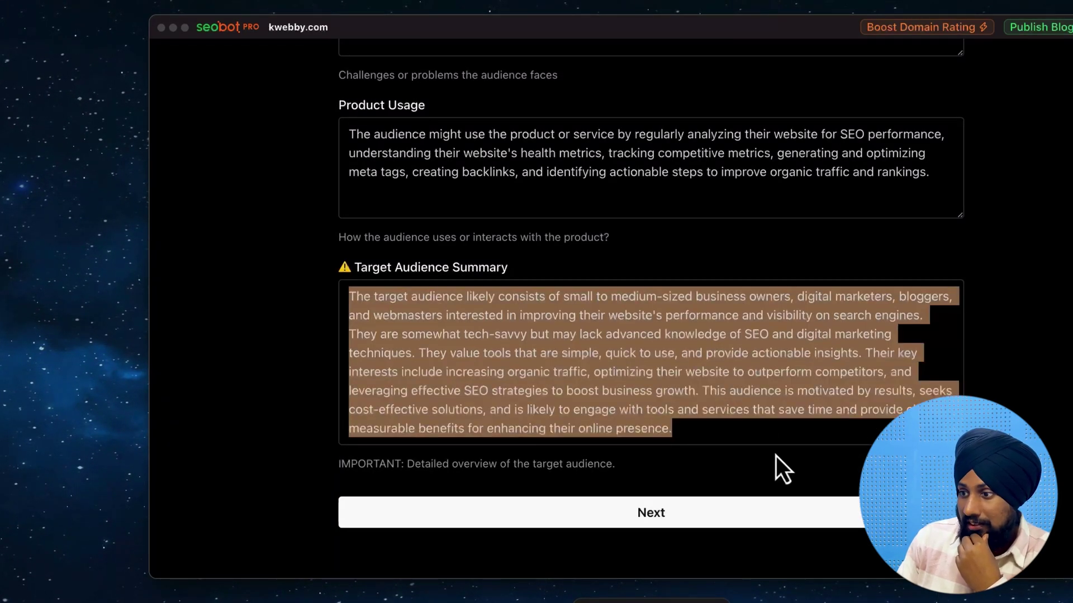
click(716, 429)
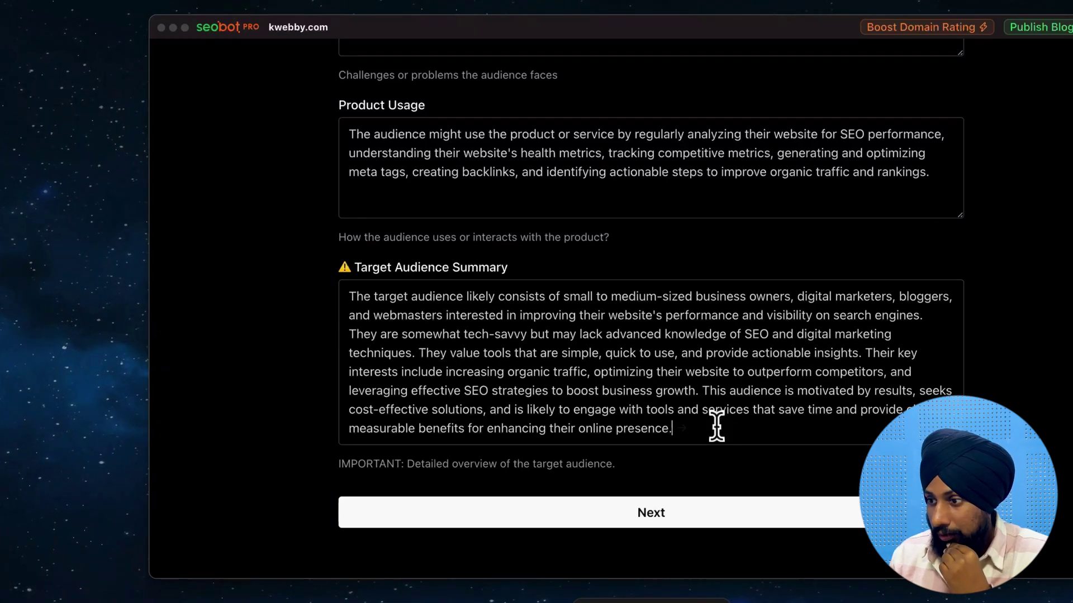
click(598, 506)
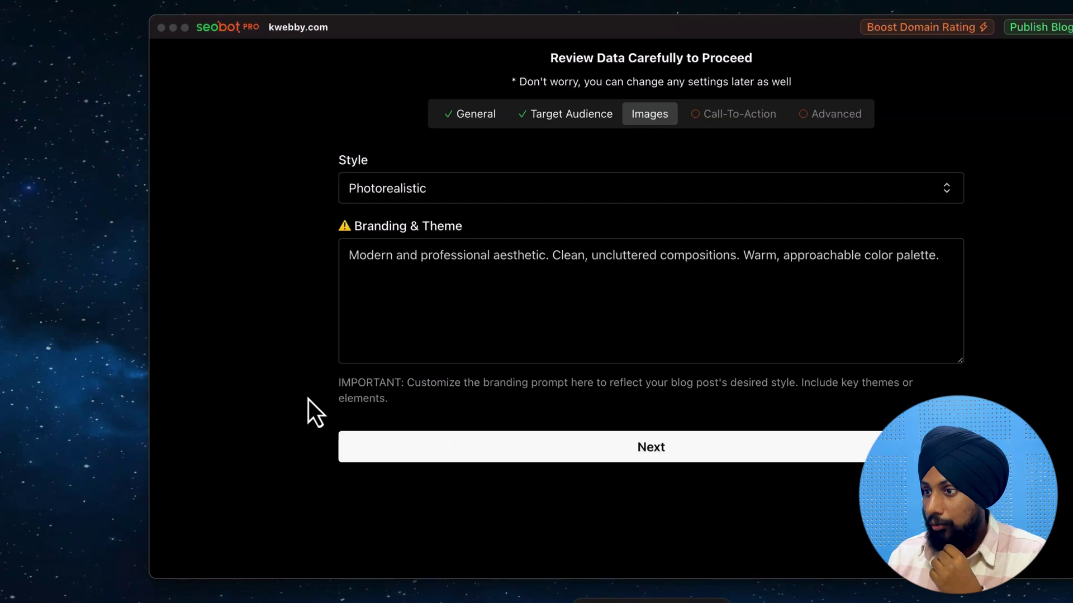
Browse the image style list, keep Photorealistic, and continue to the call-to-action step.
click(478, 193)
click(944, 193)
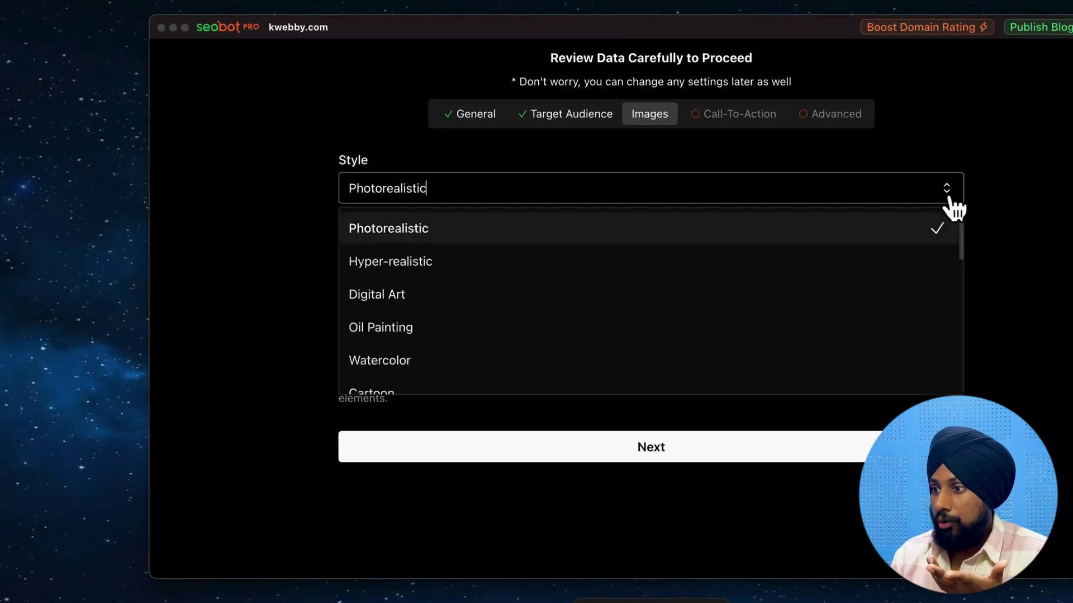
scroll(511, 279, down, 2)
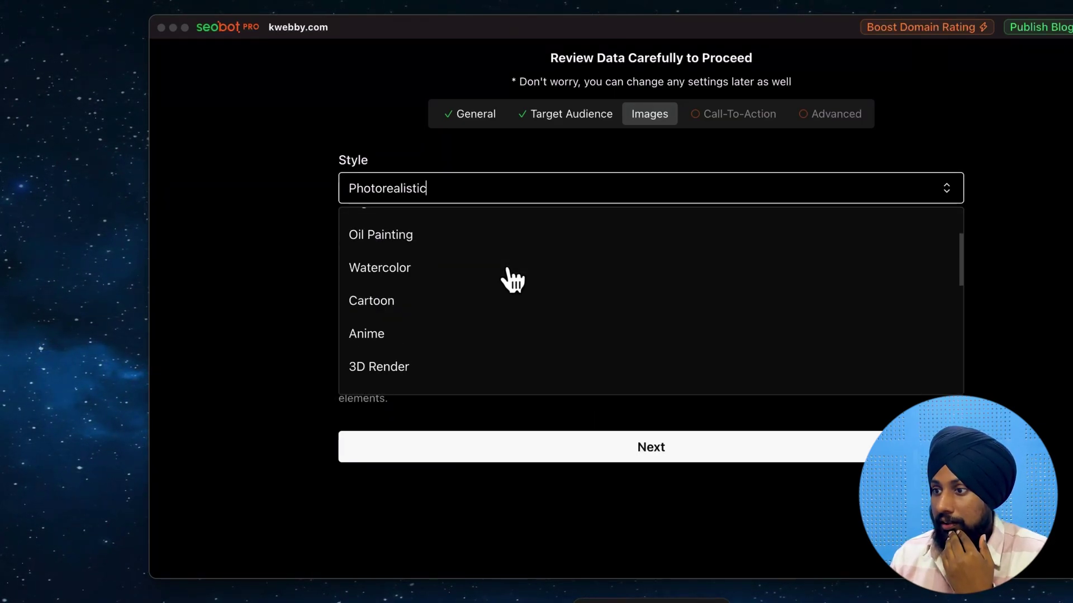
scroll(511, 279, down, 6)
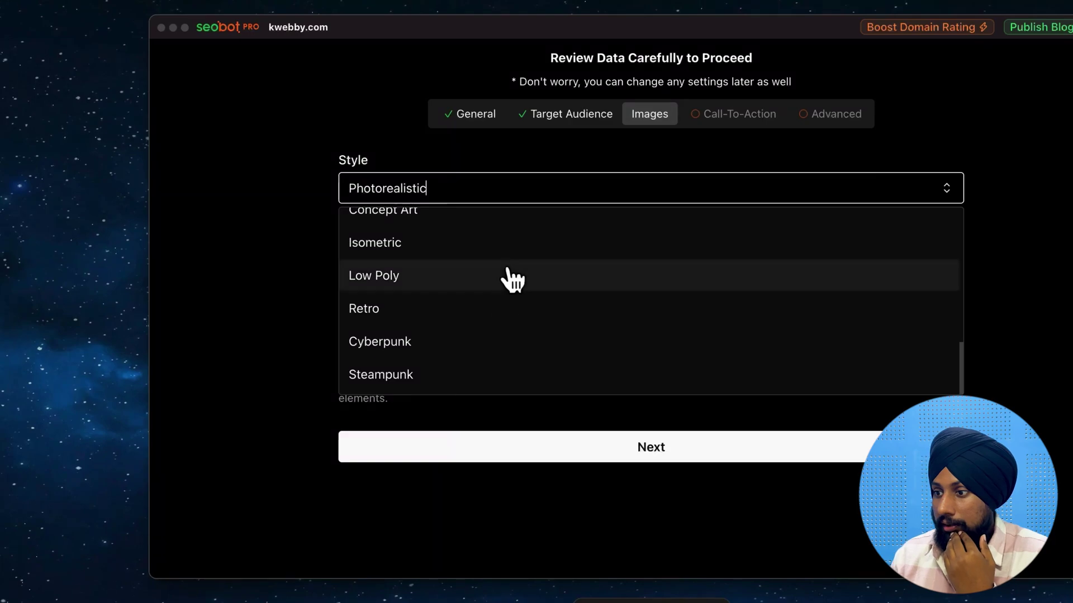
scroll(520, 323, up, 8)
scroll(493, 242, up, 1)
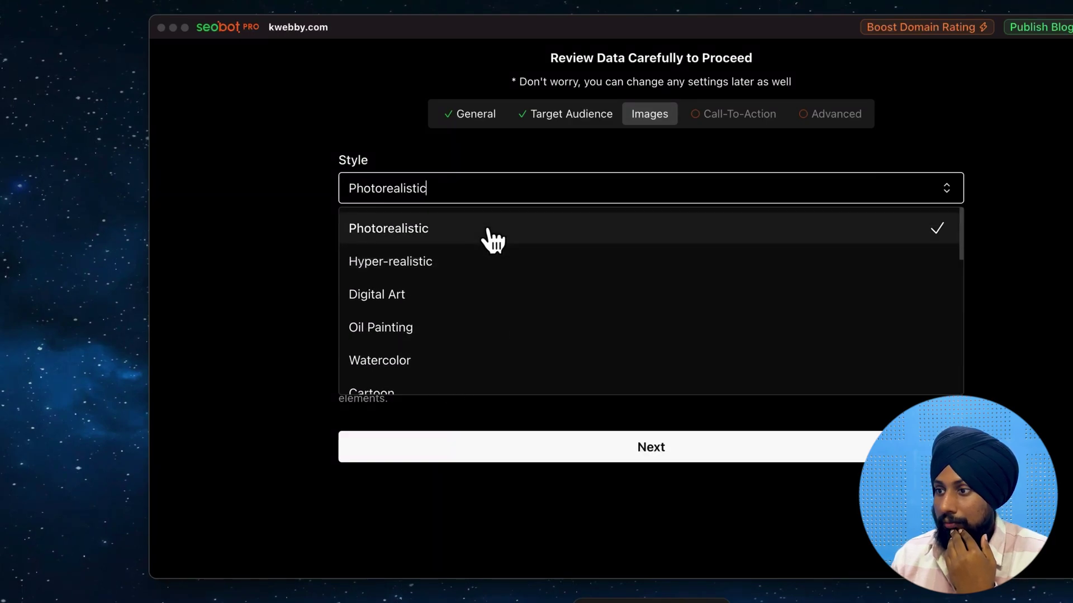
click(491, 235)
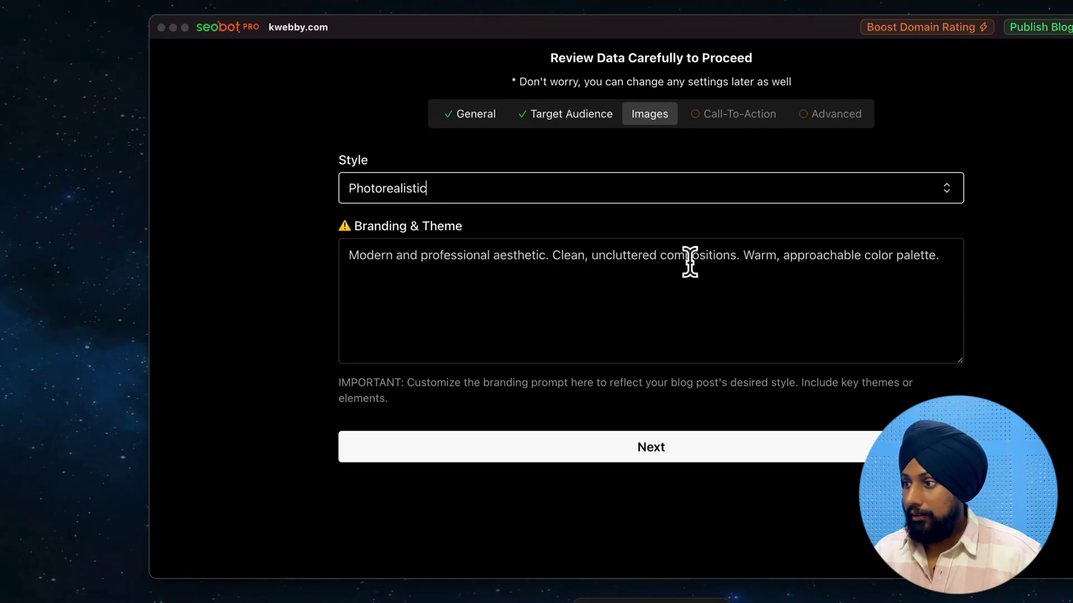
click(687, 454)
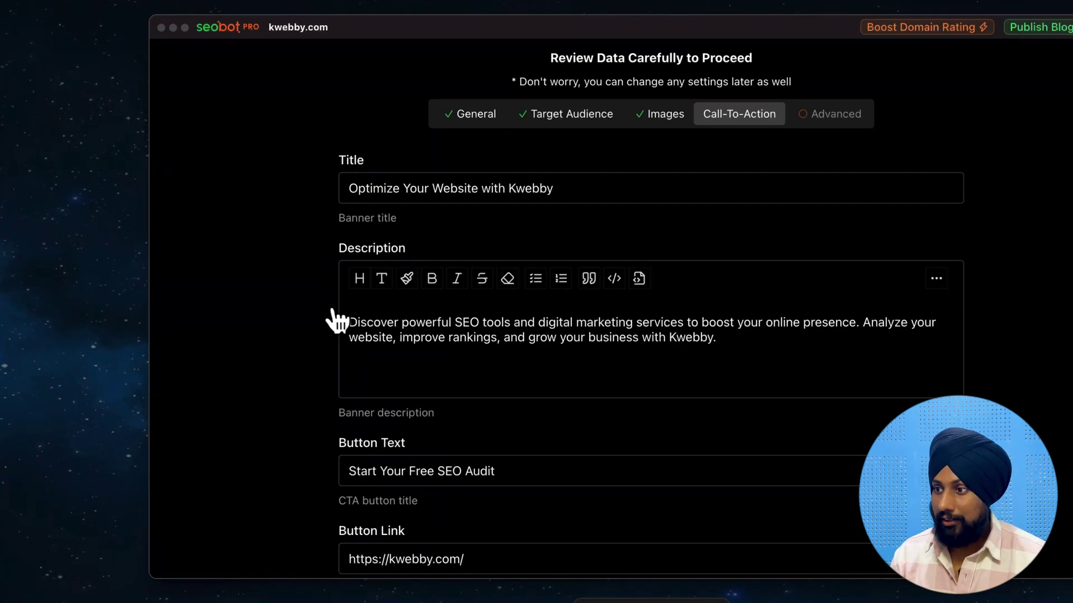
Accept the prefilled call-to-action banner, set the publishing period to week, and finish setup.
scroll(338, 315, down, 1)
scroll(386, 416, down, 3)
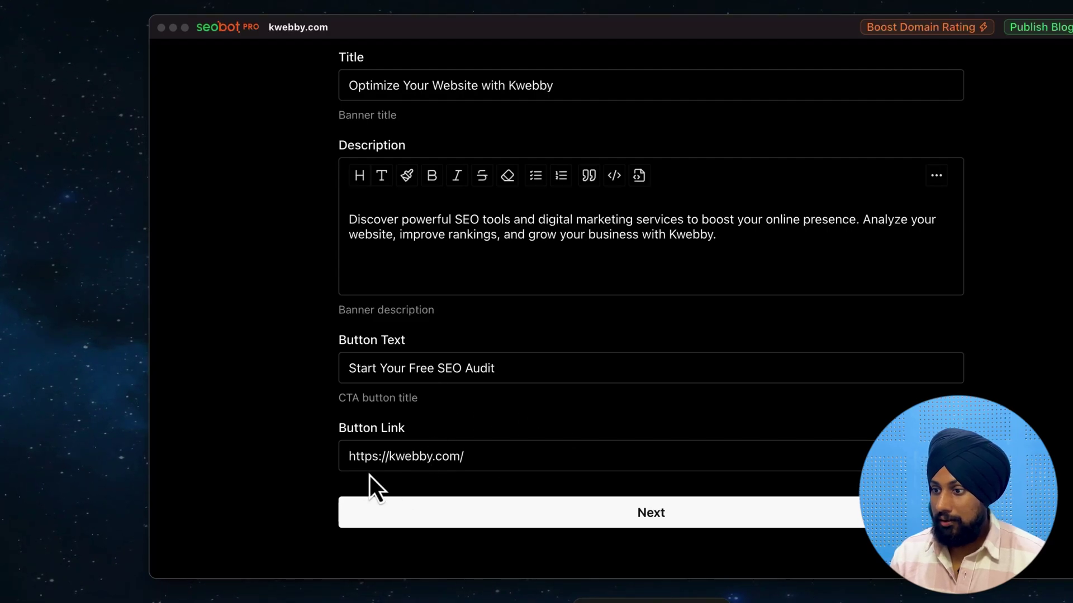
click(593, 512)
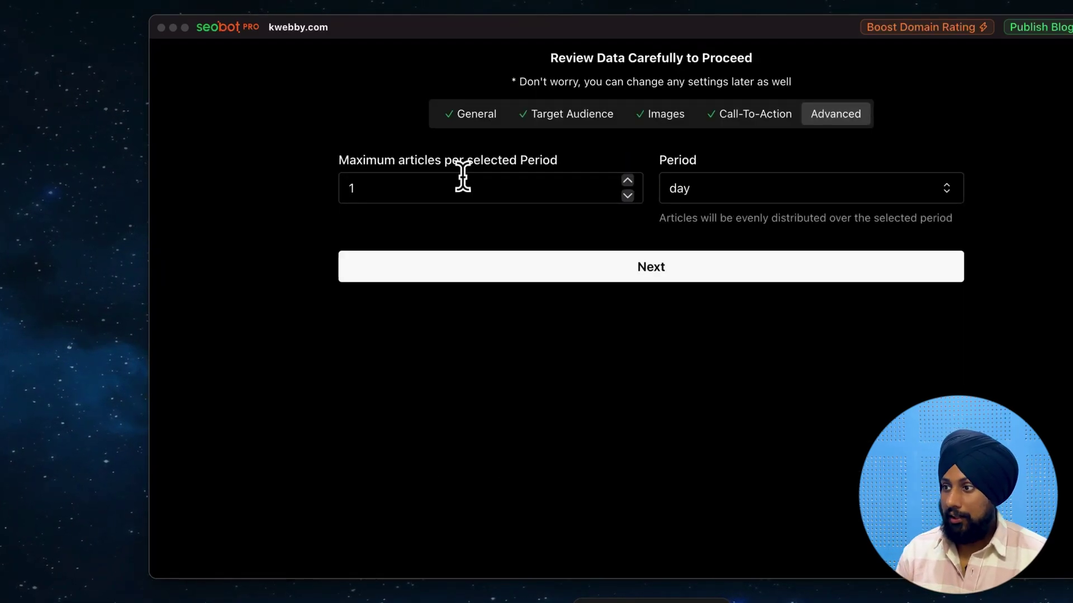
click(951, 200)
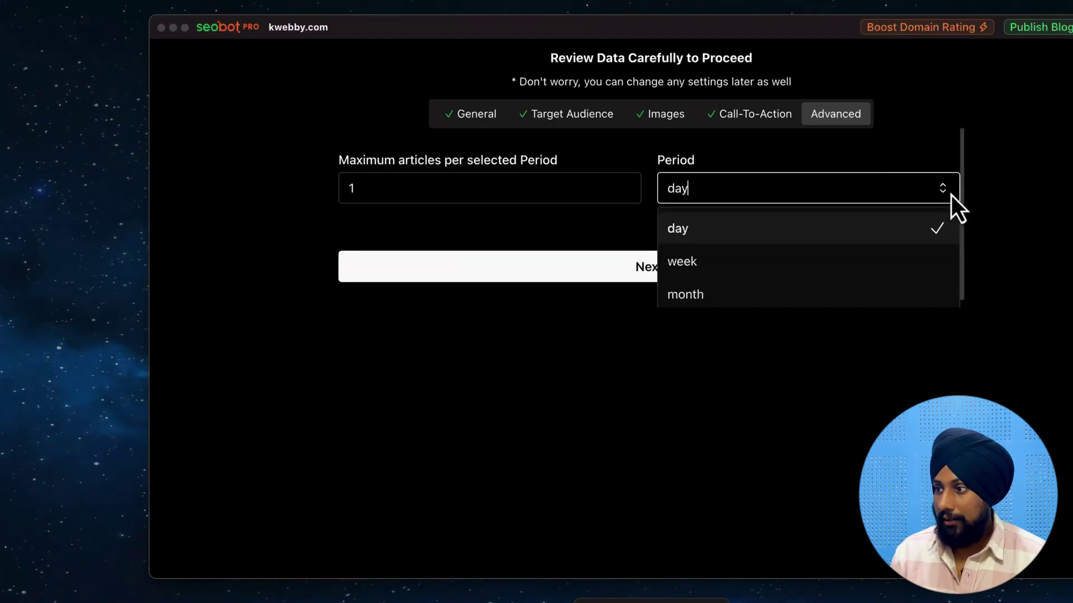
click(791, 267)
click(710, 271)
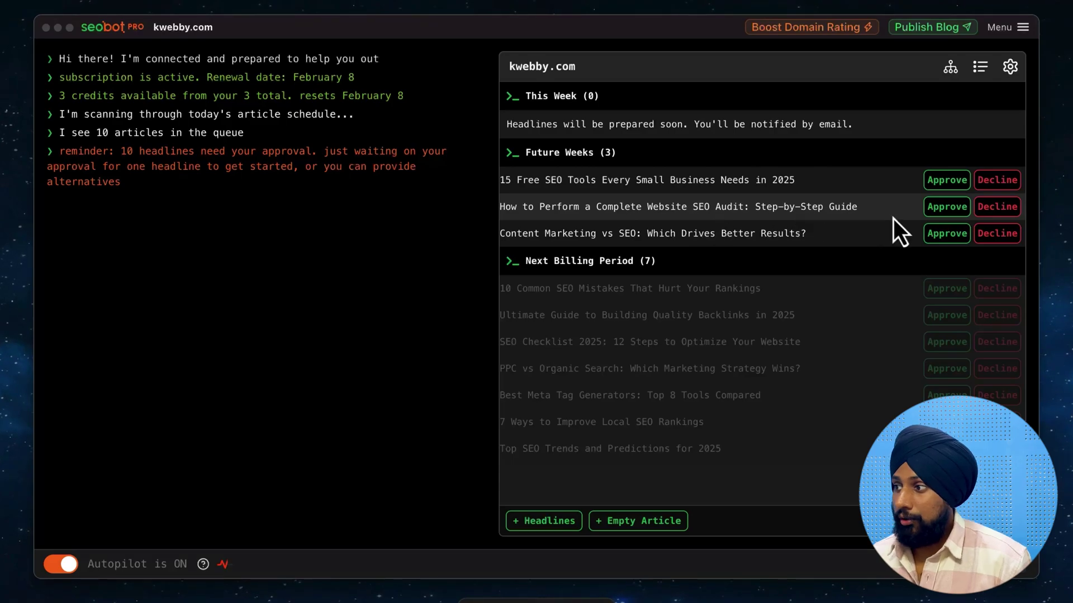
Look over the queued website SEO audit and Content Marketing vs SEO headlines.
drag(870, 212, 679, 237)
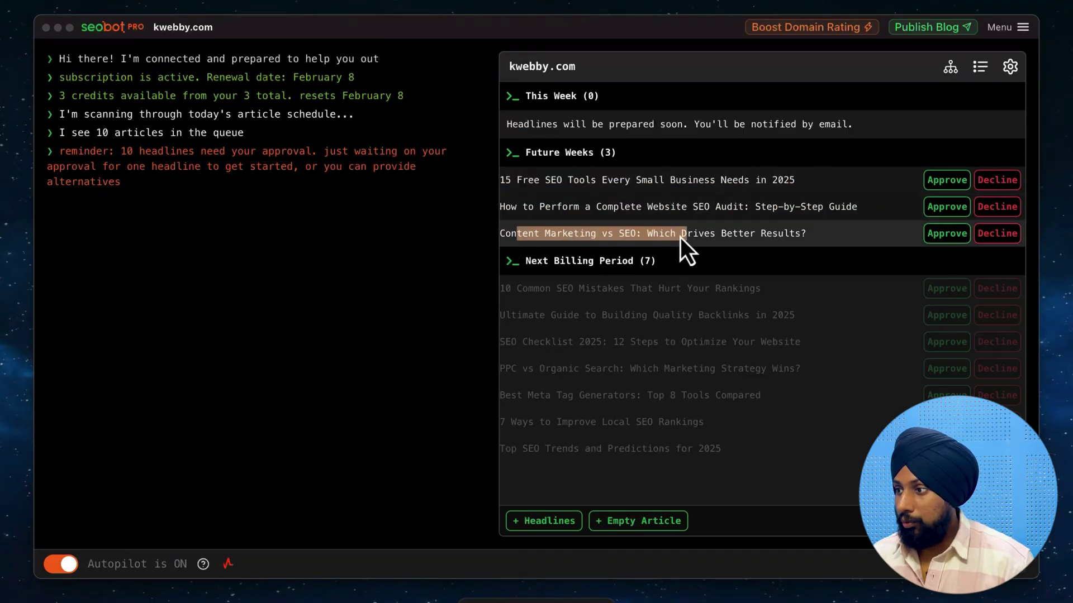
drag(825, 240, 505, 232)
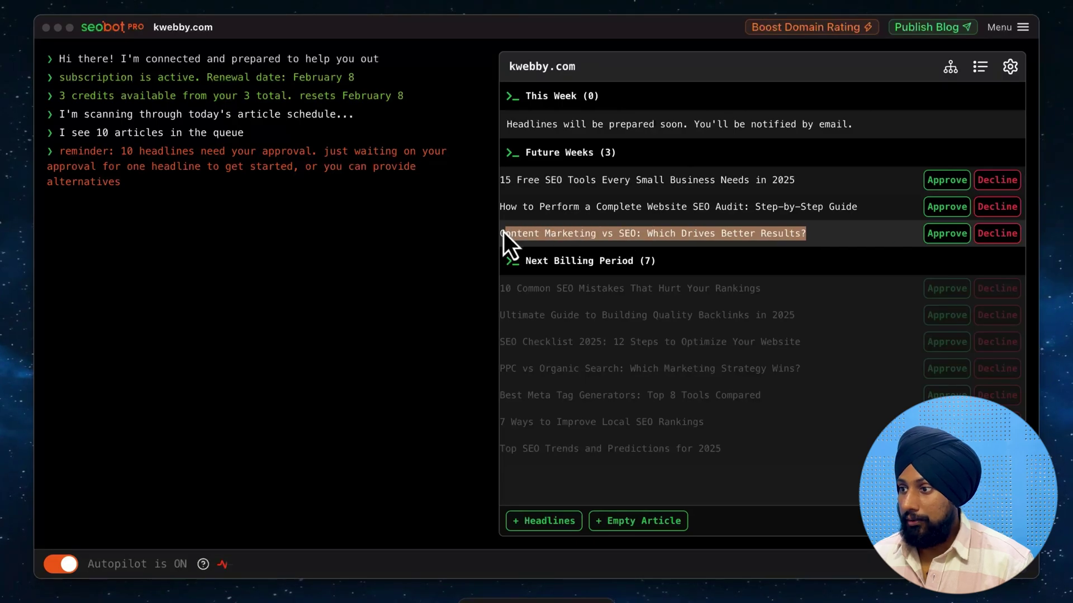
click(820, 243)
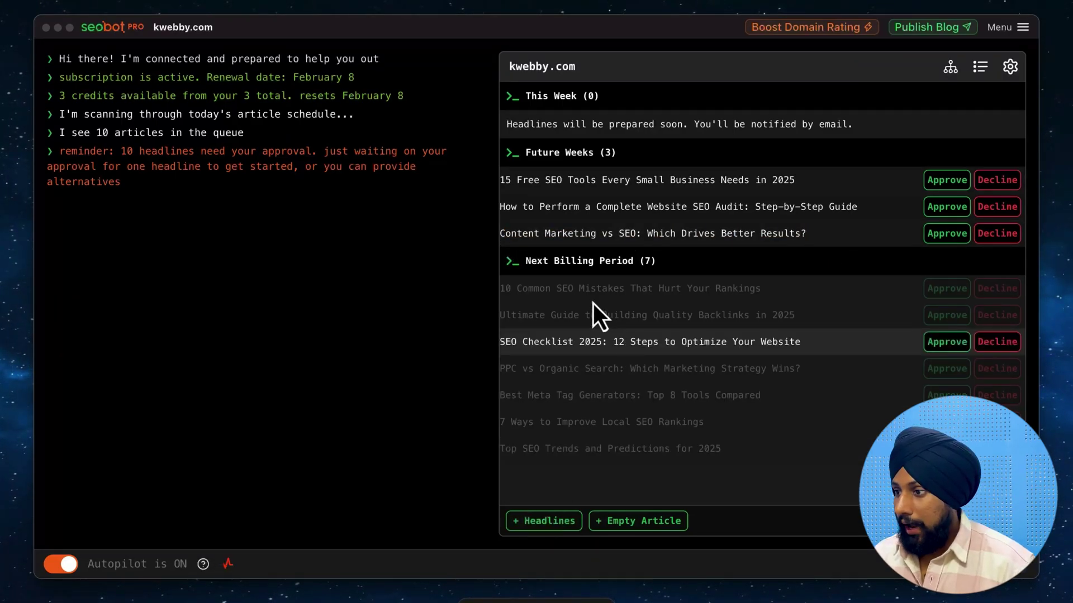
Add the headline 'Link Building Strategies in 2025' to the queue and run it now.
click(545, 520)
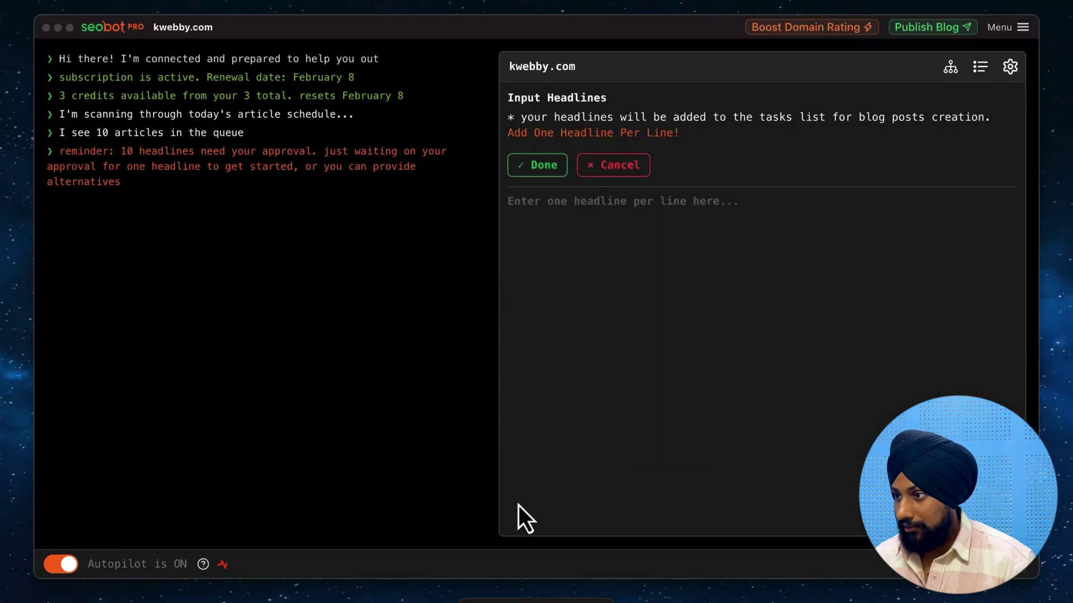
text(Link B)
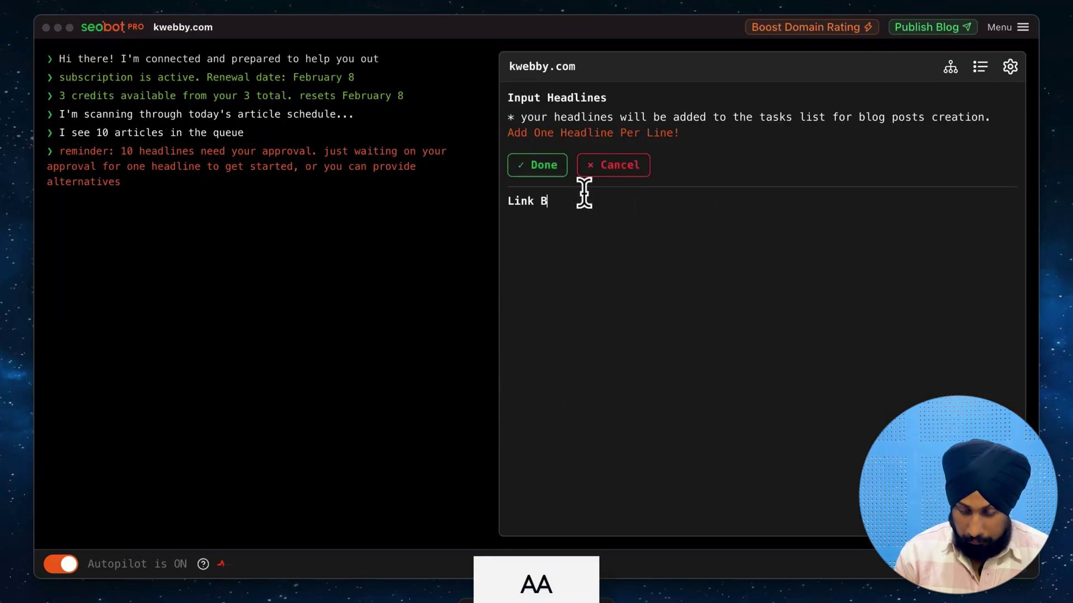
text(uilding Stra)
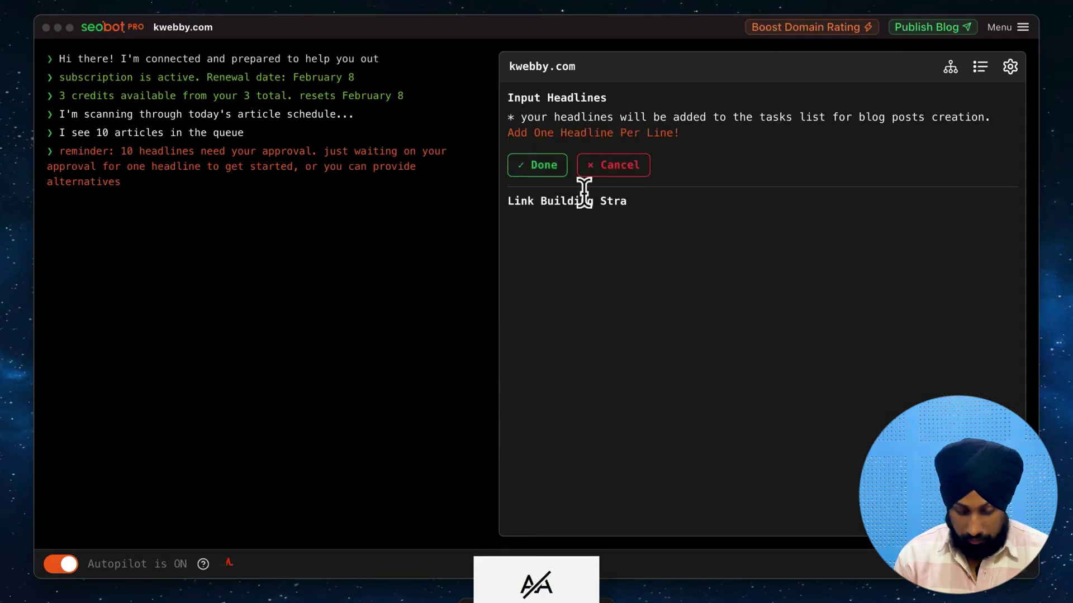
text(tegies in 2025)
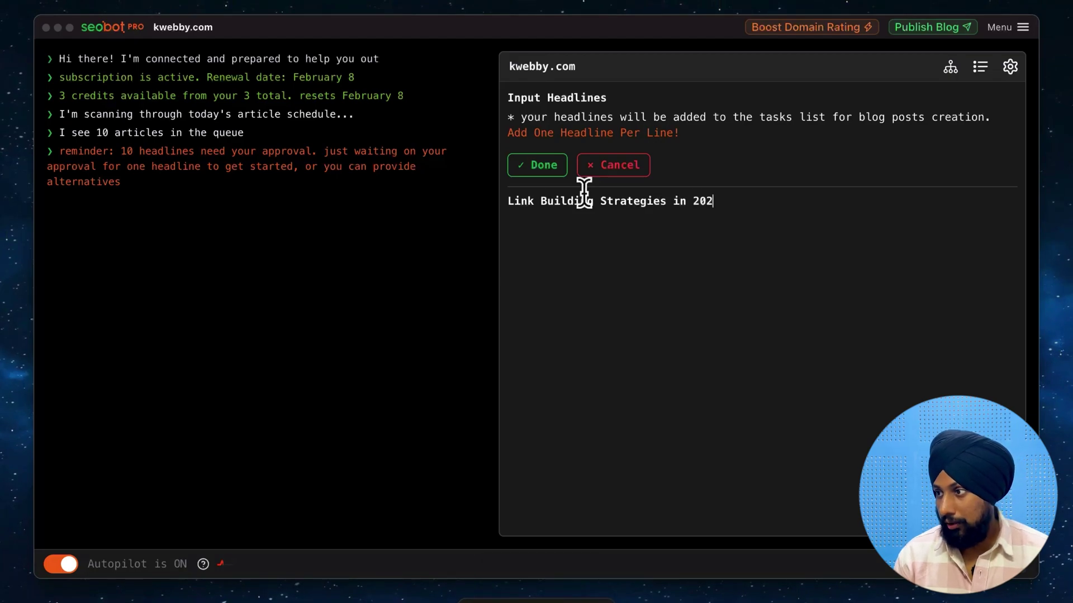
click(518, 178)
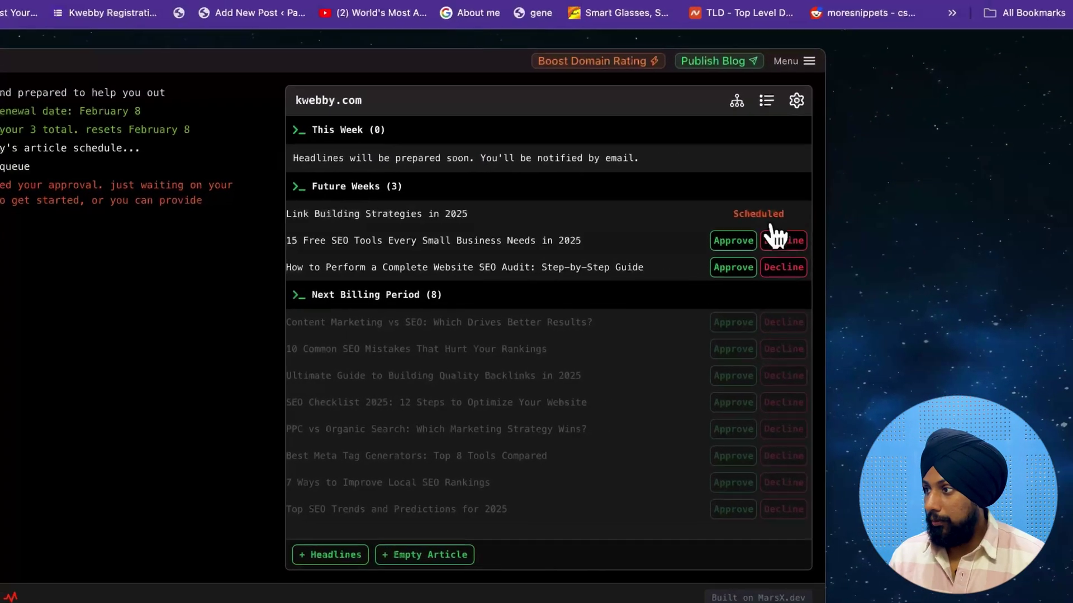
click(732, 221)
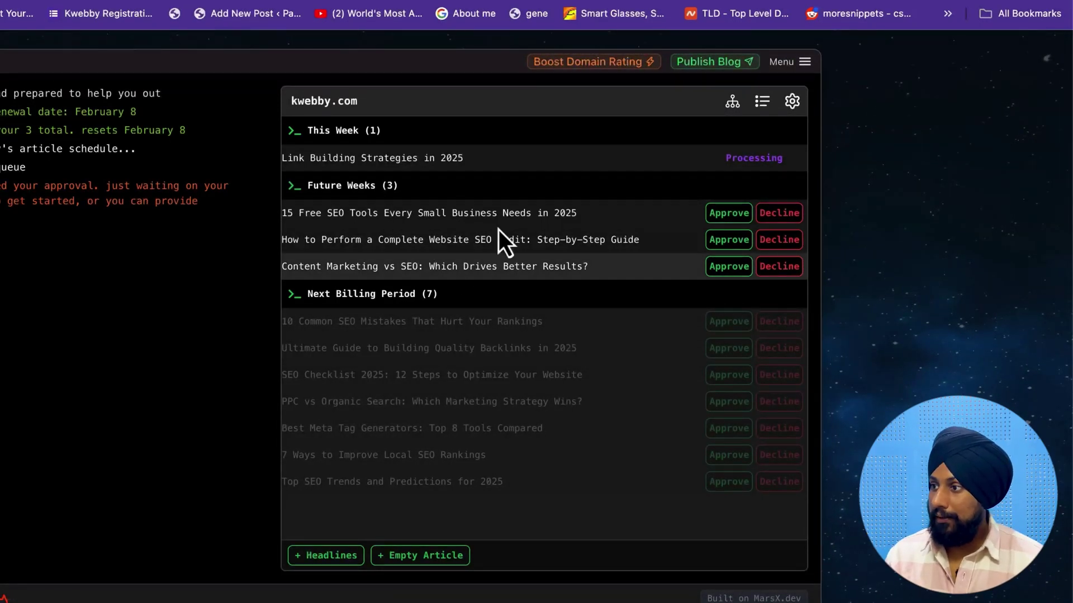
mouse_move(409, 162)
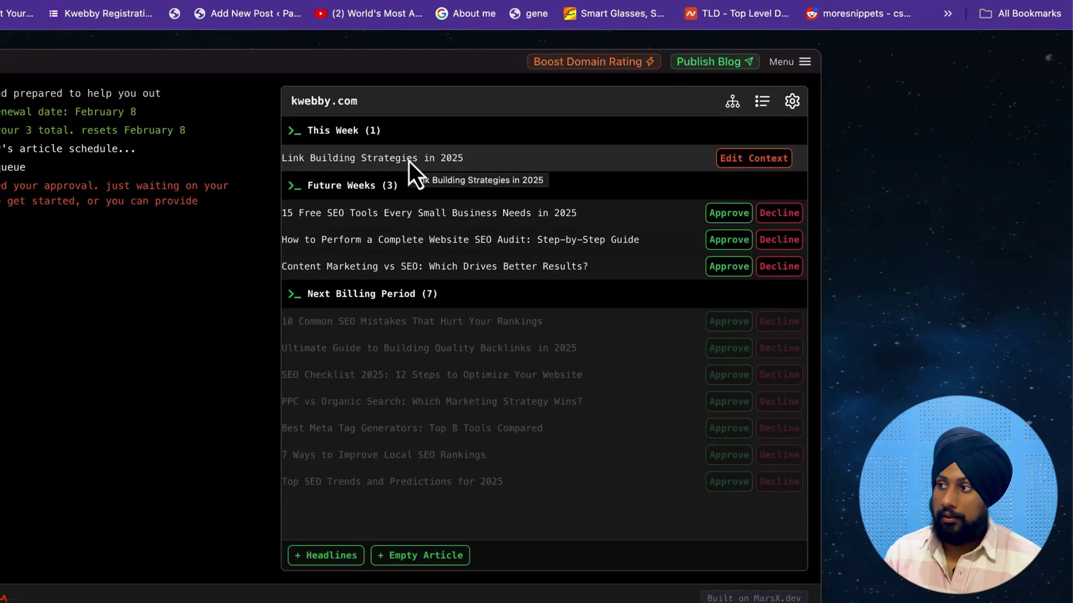
Add context bullets: 'Using Chatgpt for email proposal', 'using make.com ai automation', 'abc link building'.
click(763, 161)
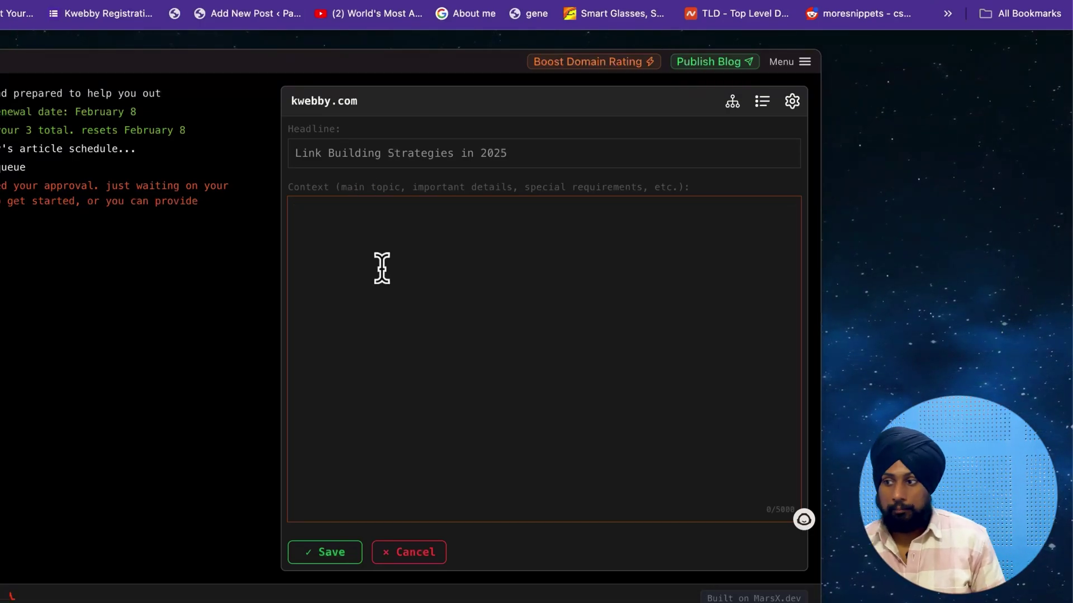
text(- Using Chatgpt for email proposal)
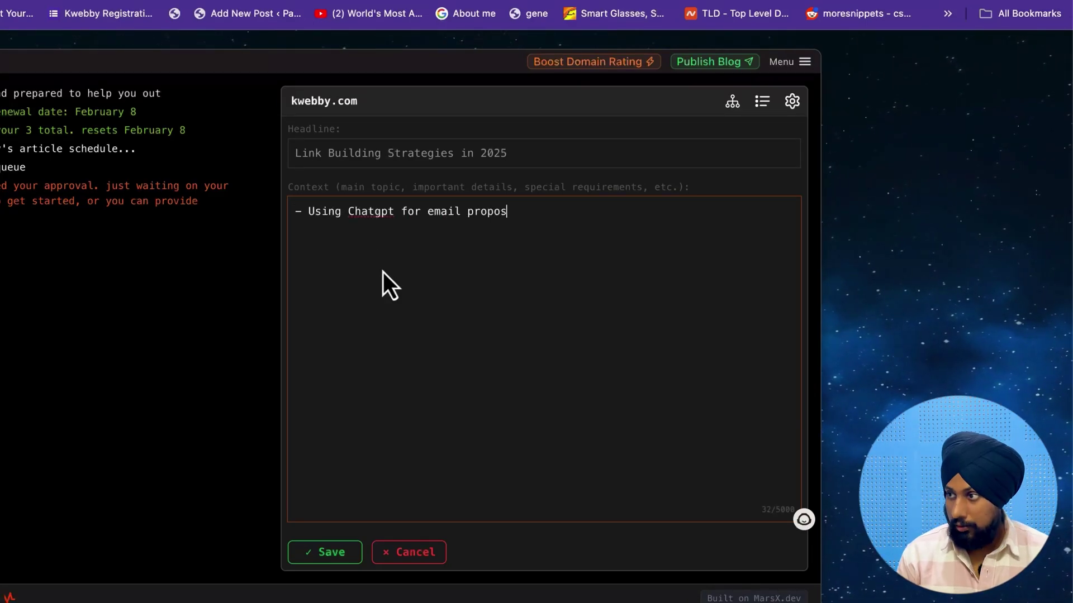
key(Return)
text(- using make.com ai automation)
key(Return)
text(- abc link building)
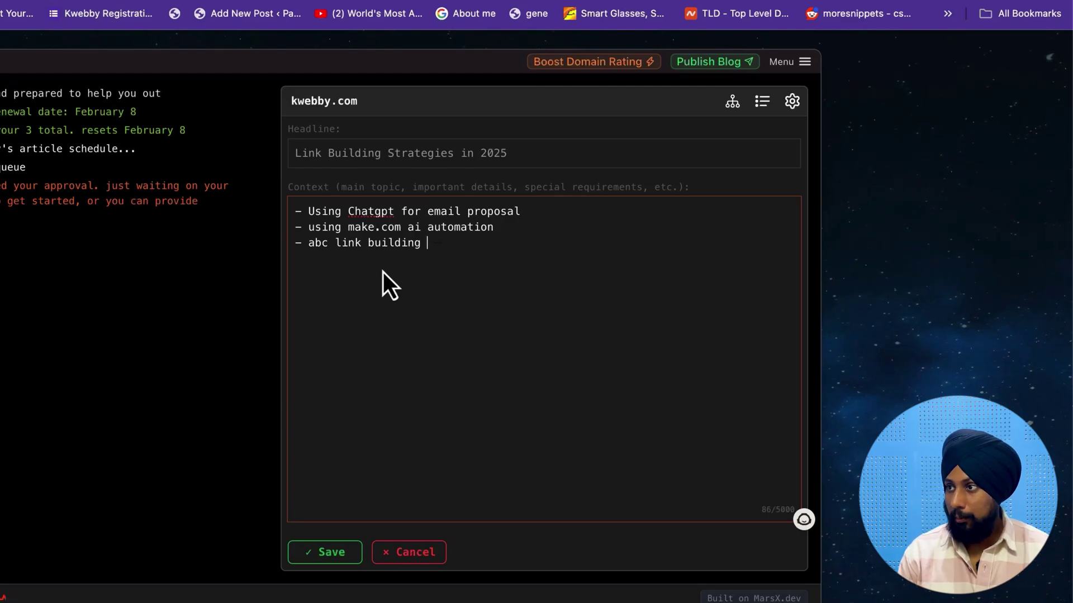
key(Return)
text(-)
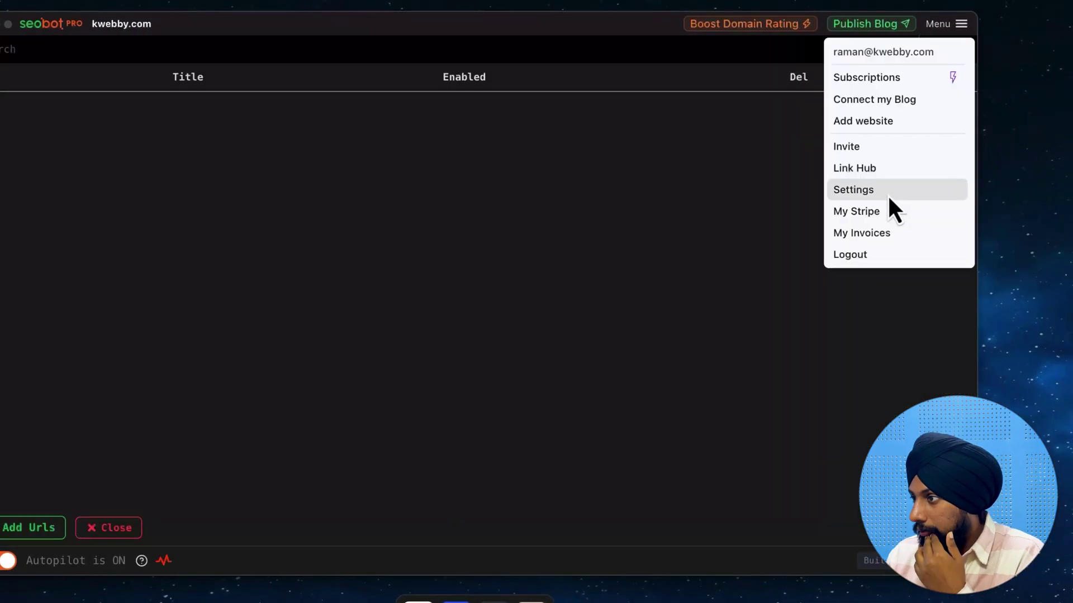
Open and close the kwebby.com website settings, then bring up the site Menu.
click(888, 195)
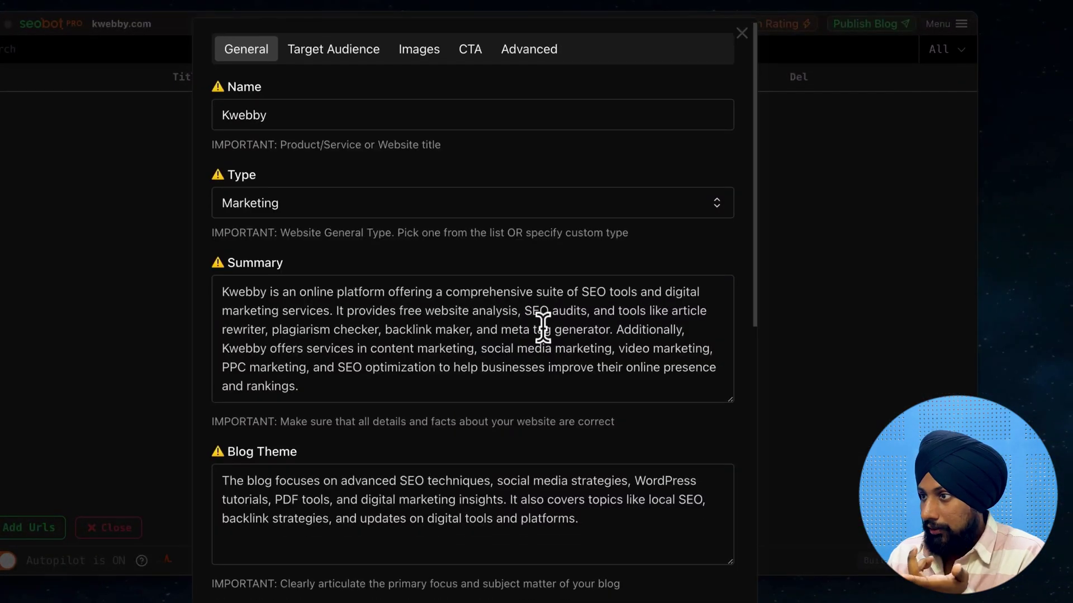
click(742, 32)
click(947, 24)
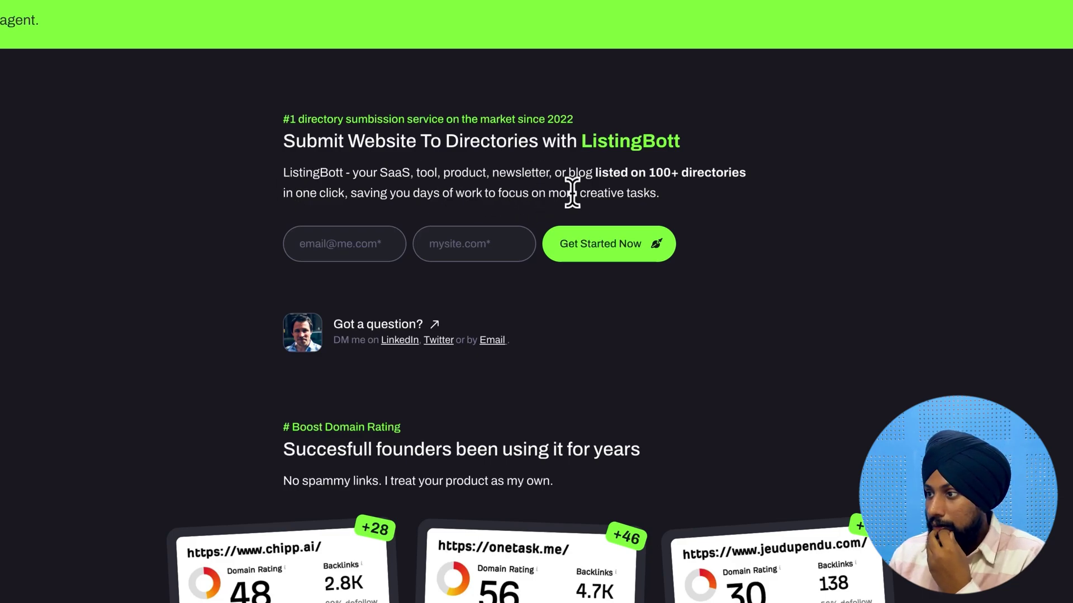
View ListingBott's $499 pricing plan, then return to the SEObot app.
scroll(684, 361, down, 1)
scroll(684, 361, down, 9)
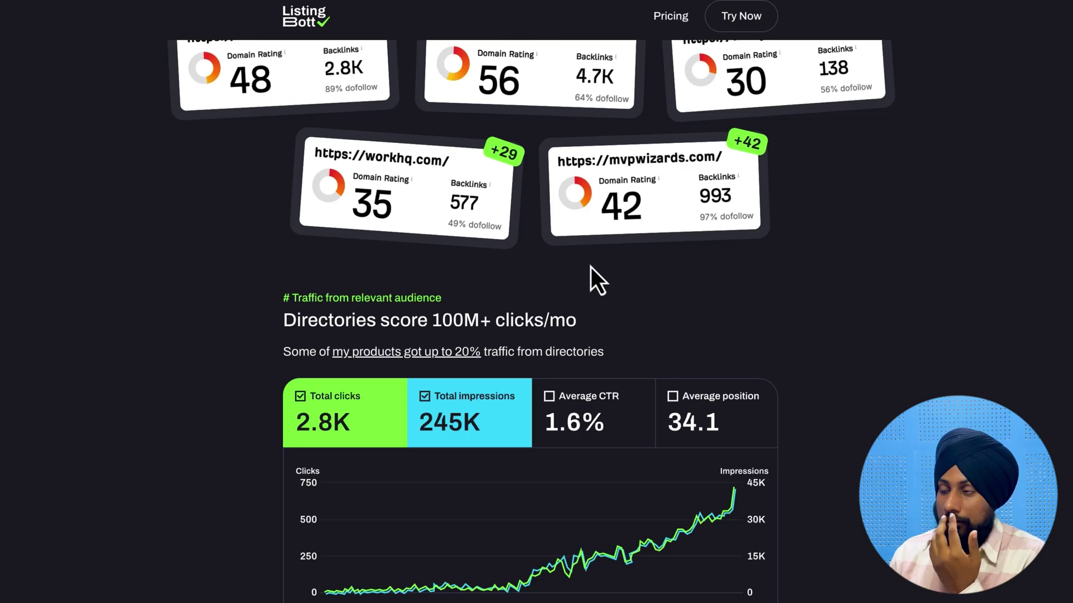
click(673, 16)
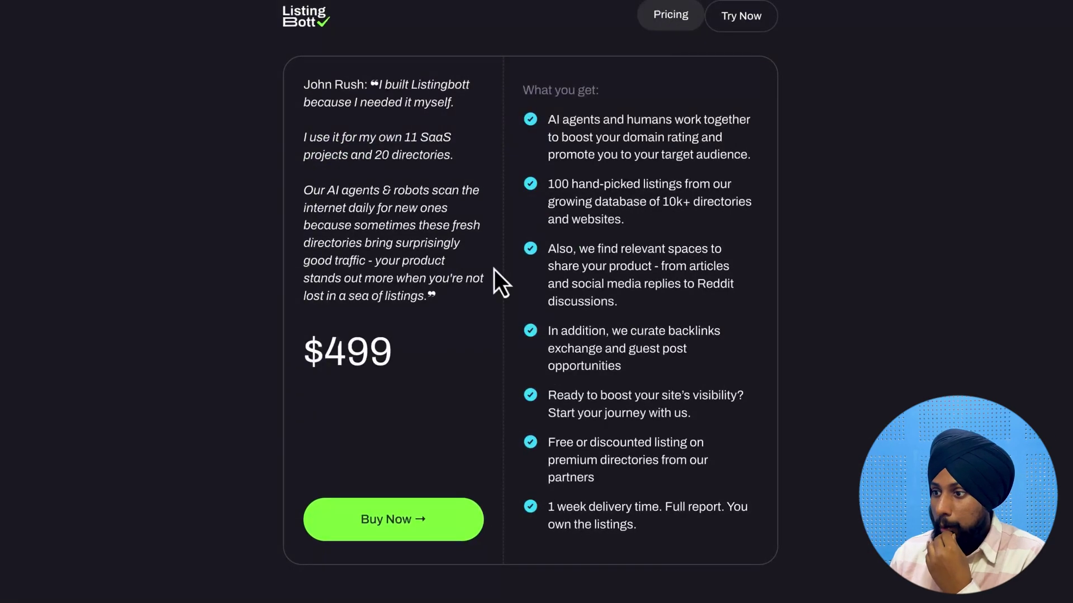
drag(330, 353, 400, 363)
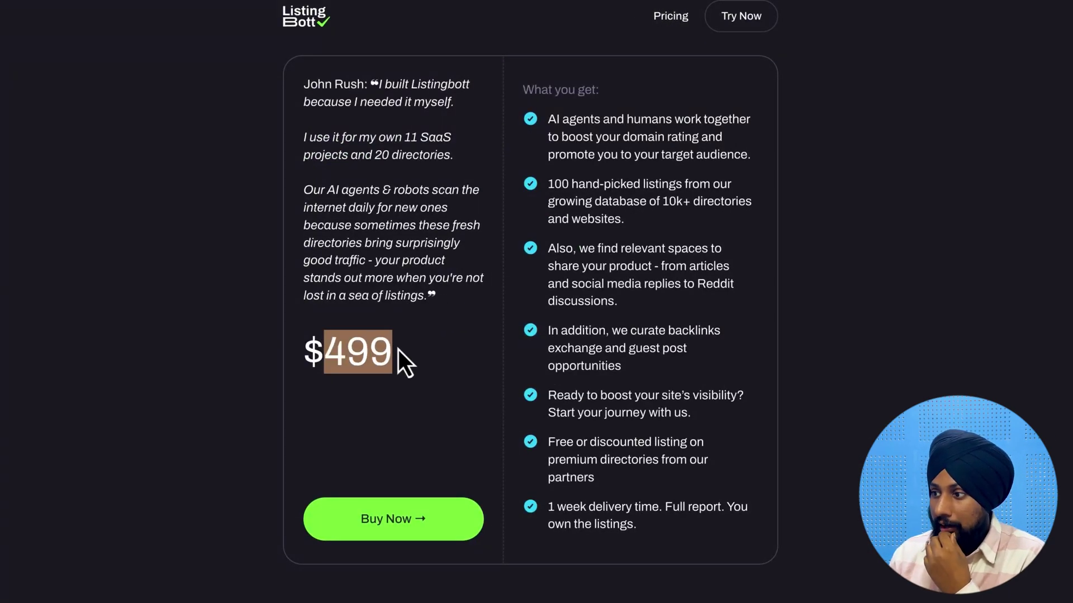
click(419, 328)
scroll(615, 185, up, 10)
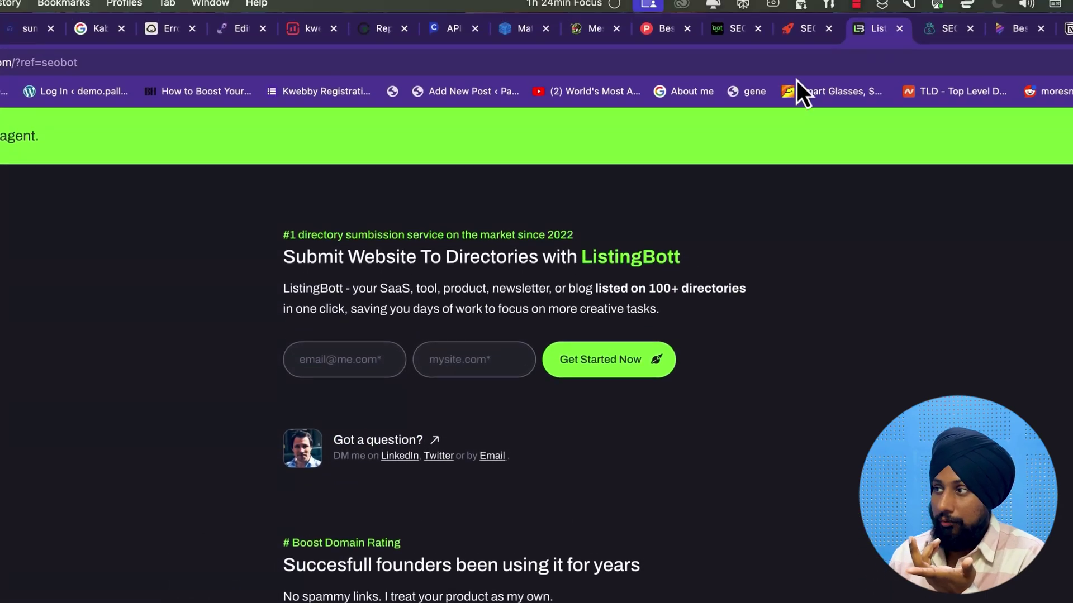
click(793, 33)
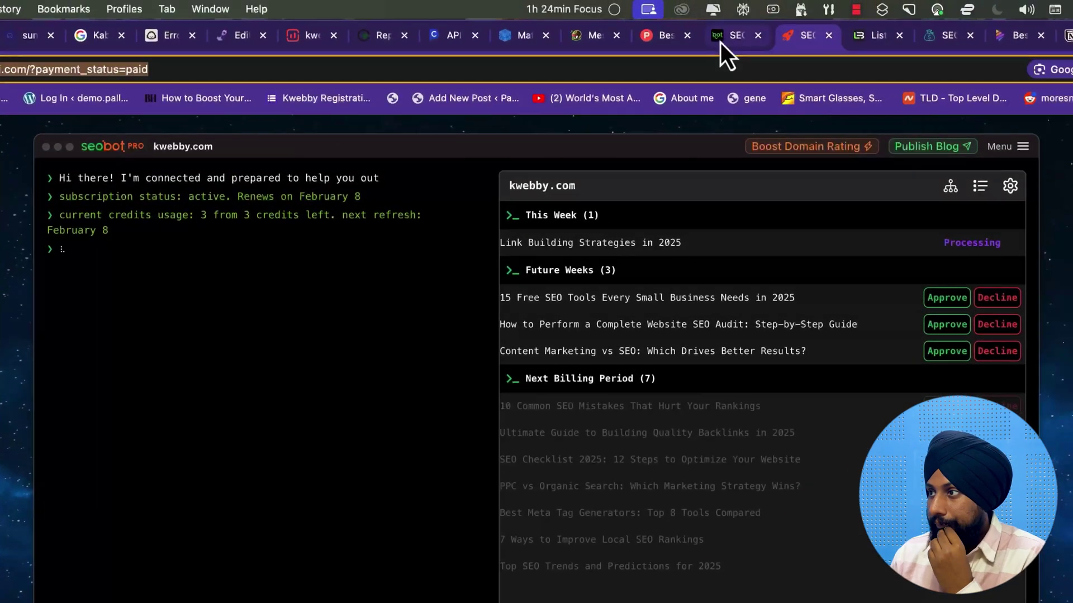
Glance at the SEObot landing page, then go back to the app dashboard.
click(719, 40)
click(794, 36)
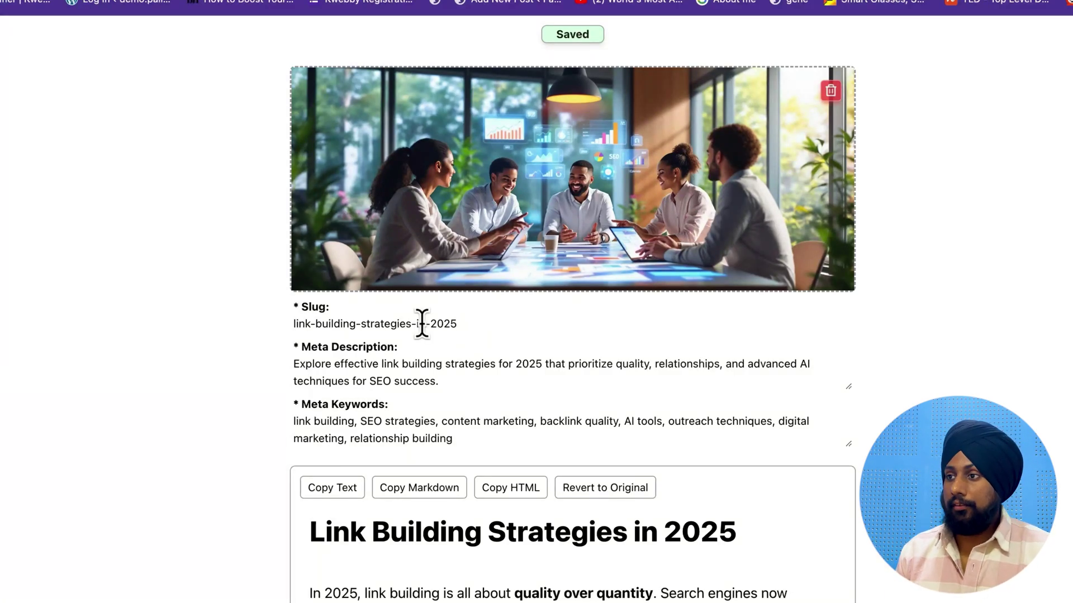
Copy the Link Building article as Markdown and as HTML, then select its intro paragraph.
scroll(445, 358, down, 2)
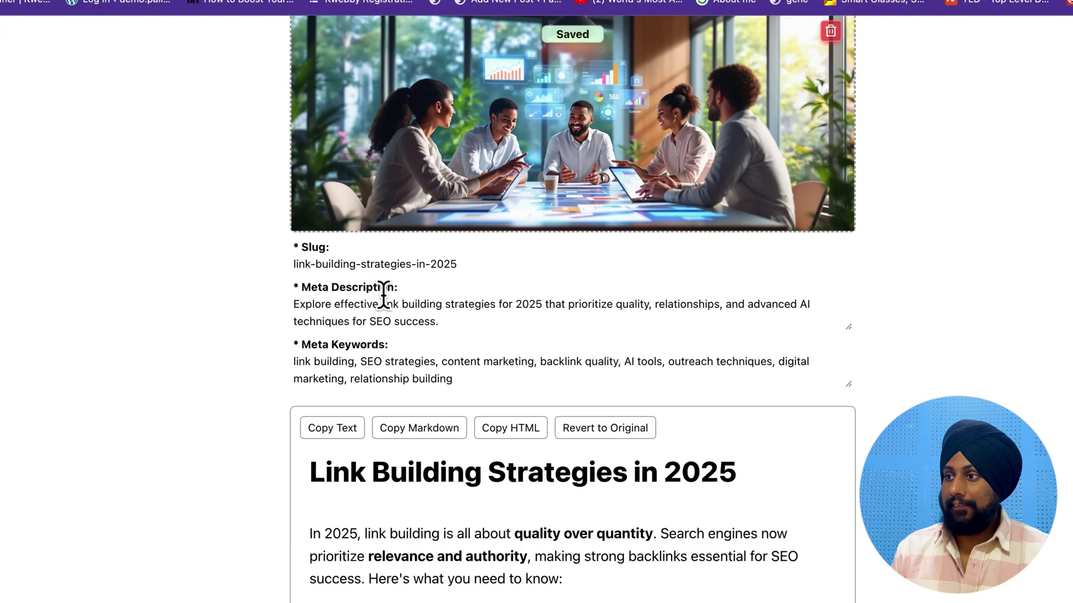
scroll(378, 298, down, 6)
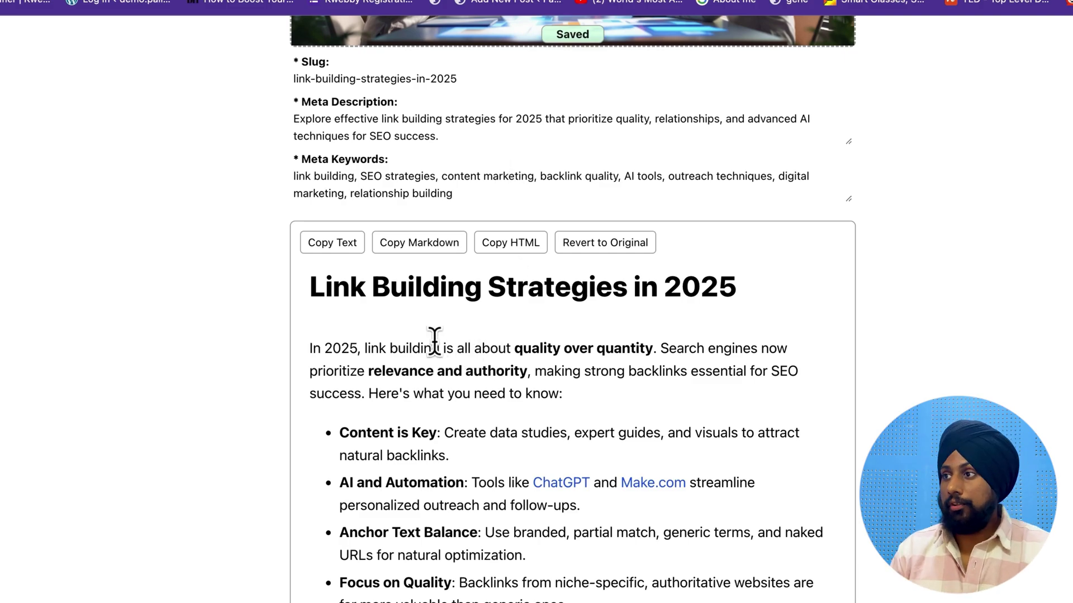
scroll(431, 273, down, 1)
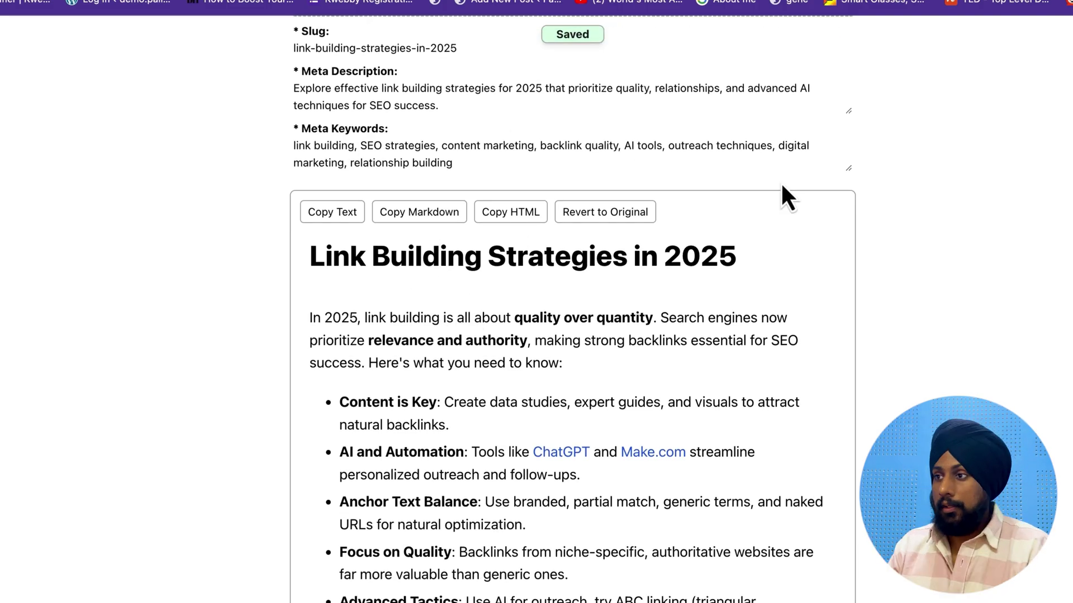
click(420, 219)
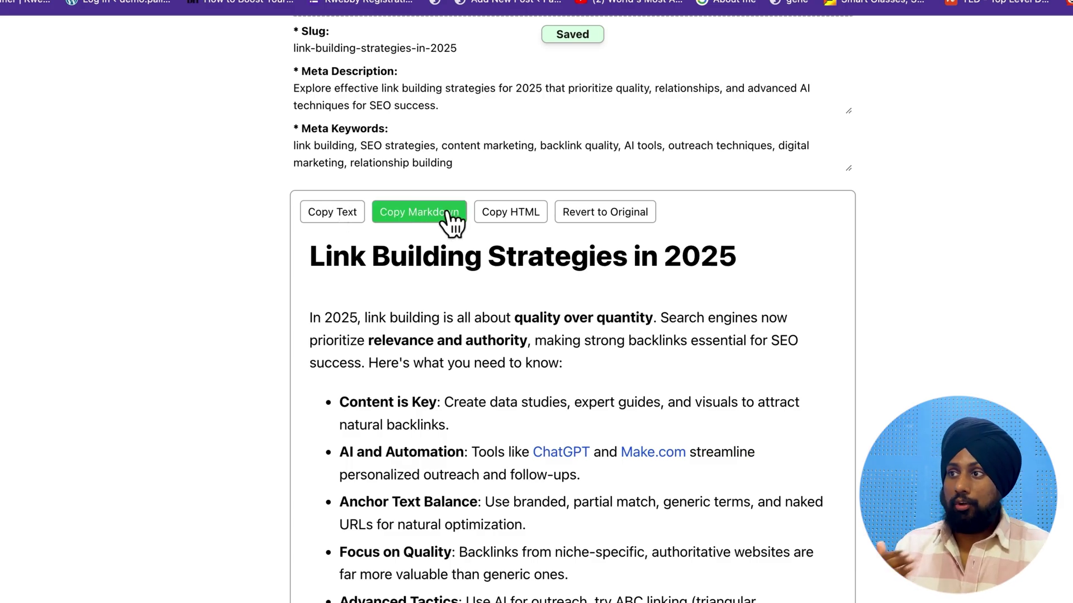
click(525, 218)
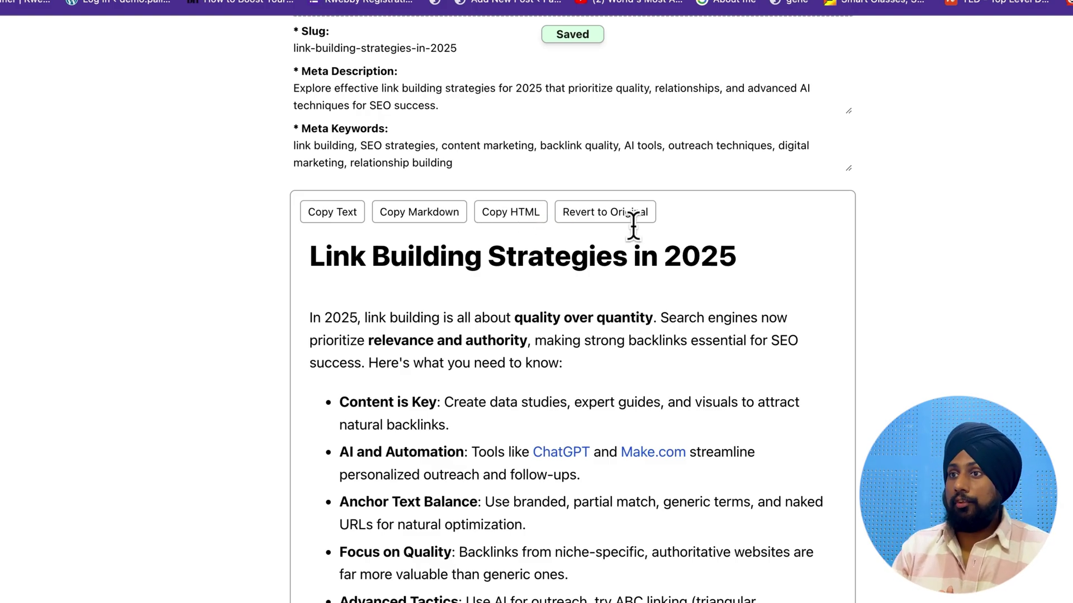
scroll(371, 312, down, 3)
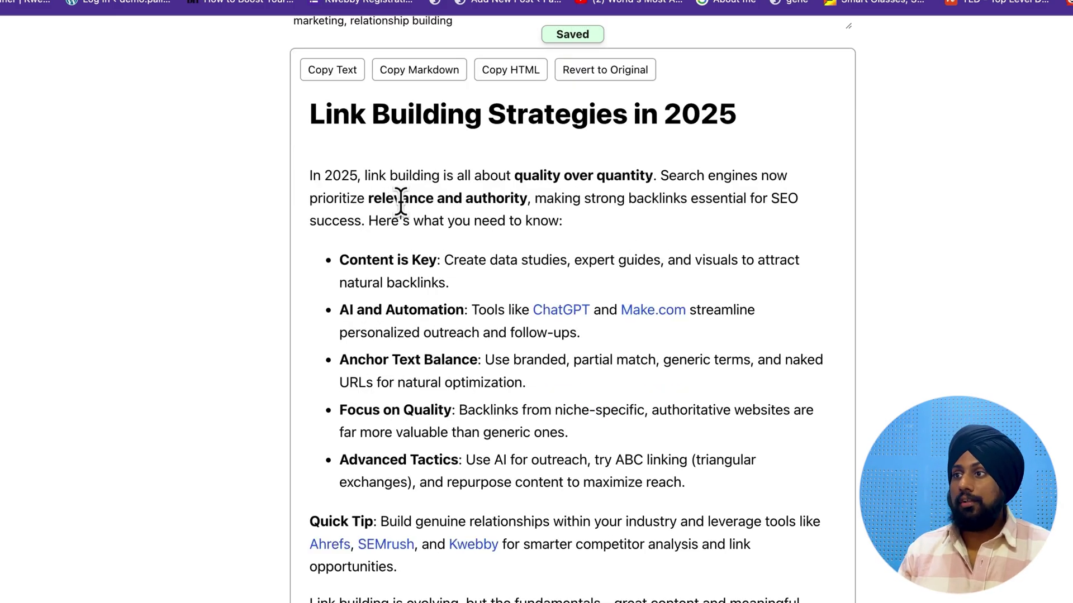
drag(313, 176, 480, 229)
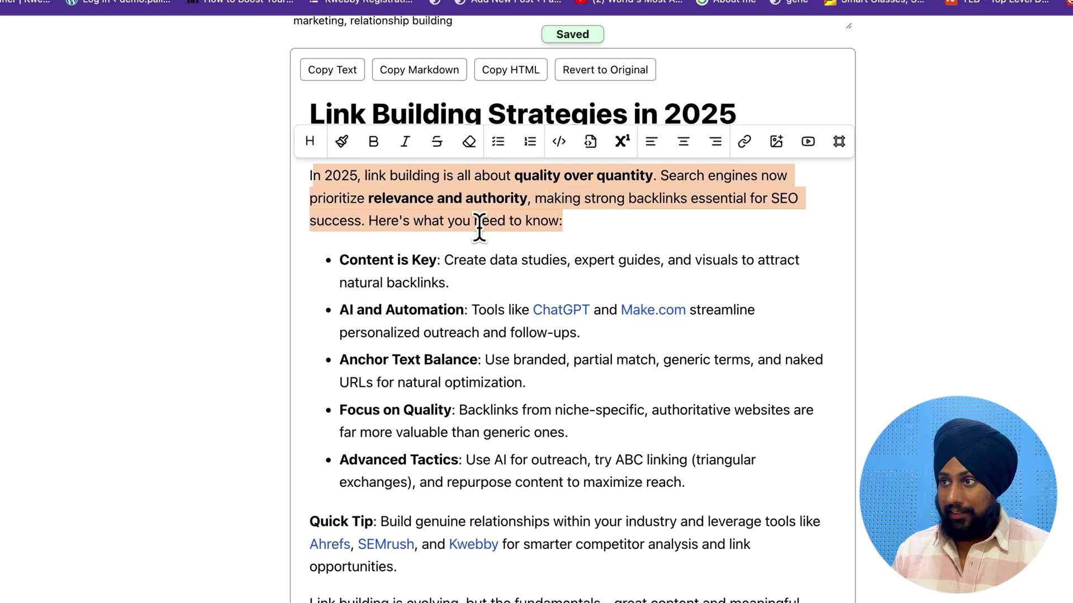
click(418, 233)
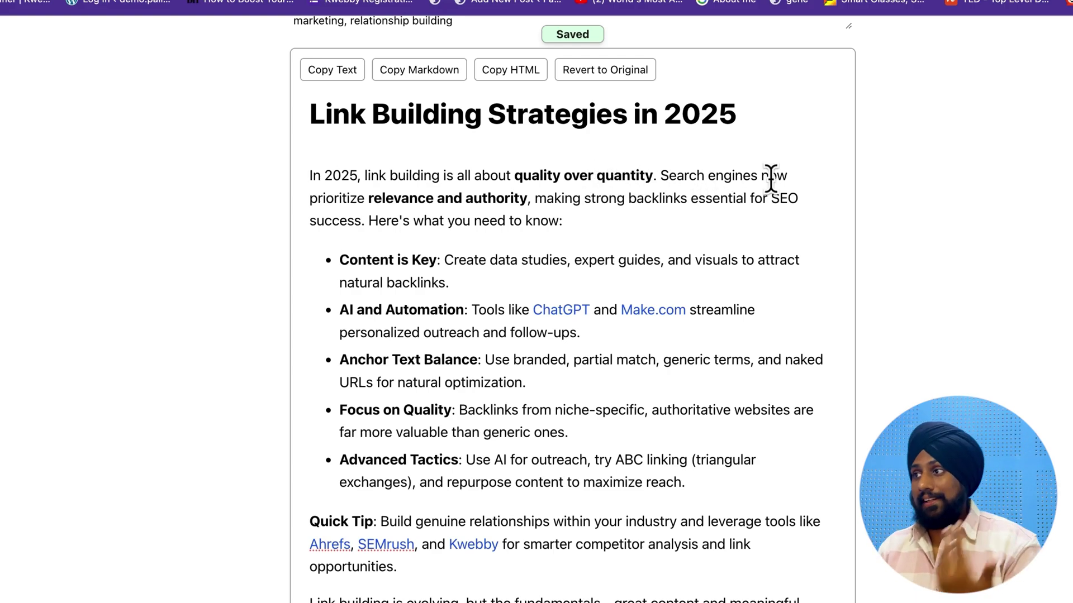
scroll(372, 211, down, 1)
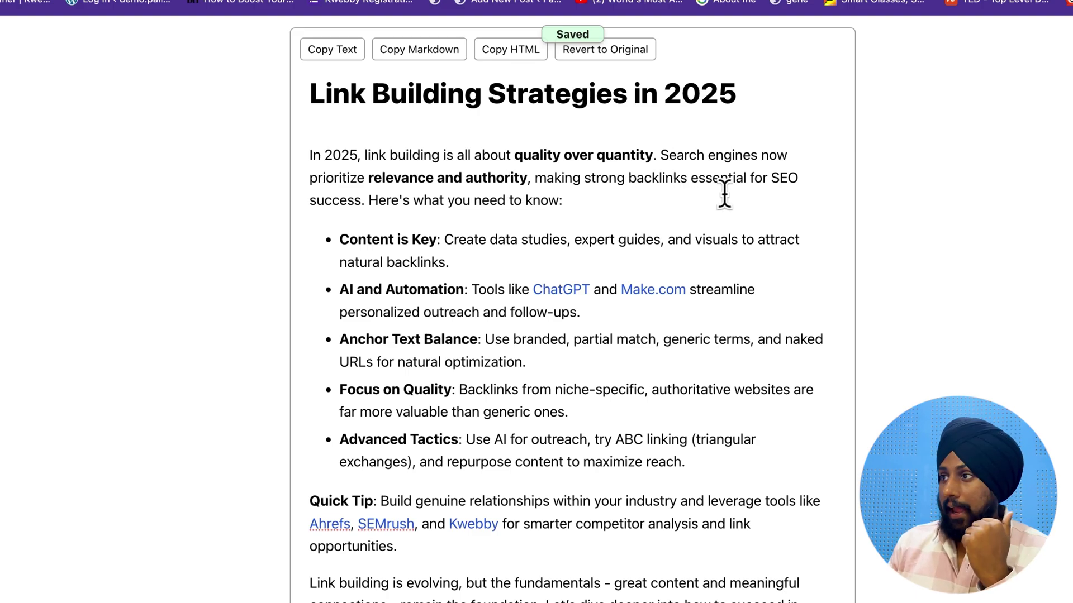
scroll(390, 296, down, 1)
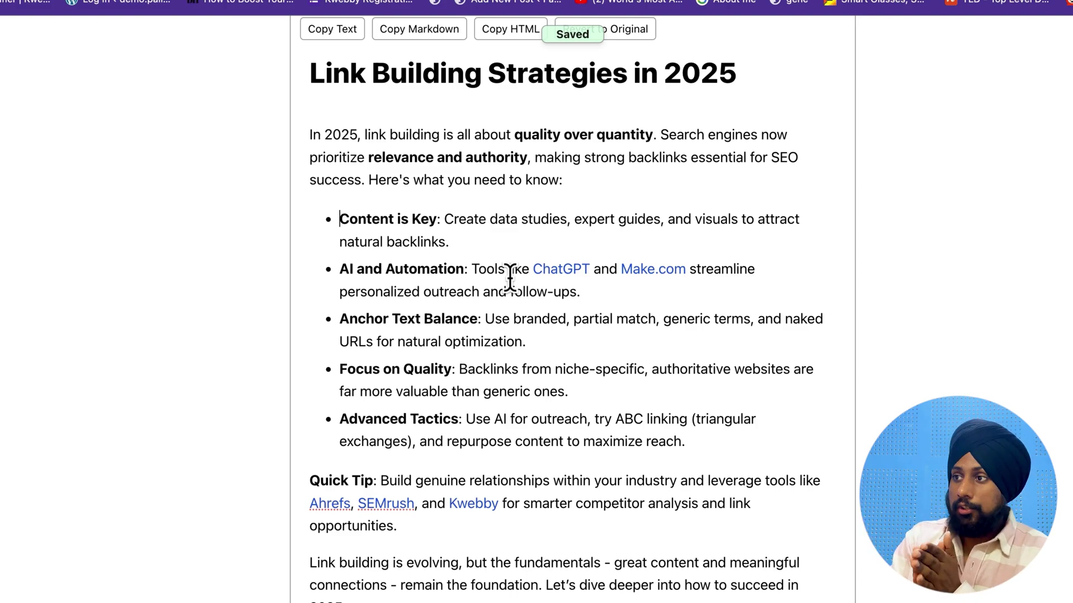
scroll(398, 310, down, 1)
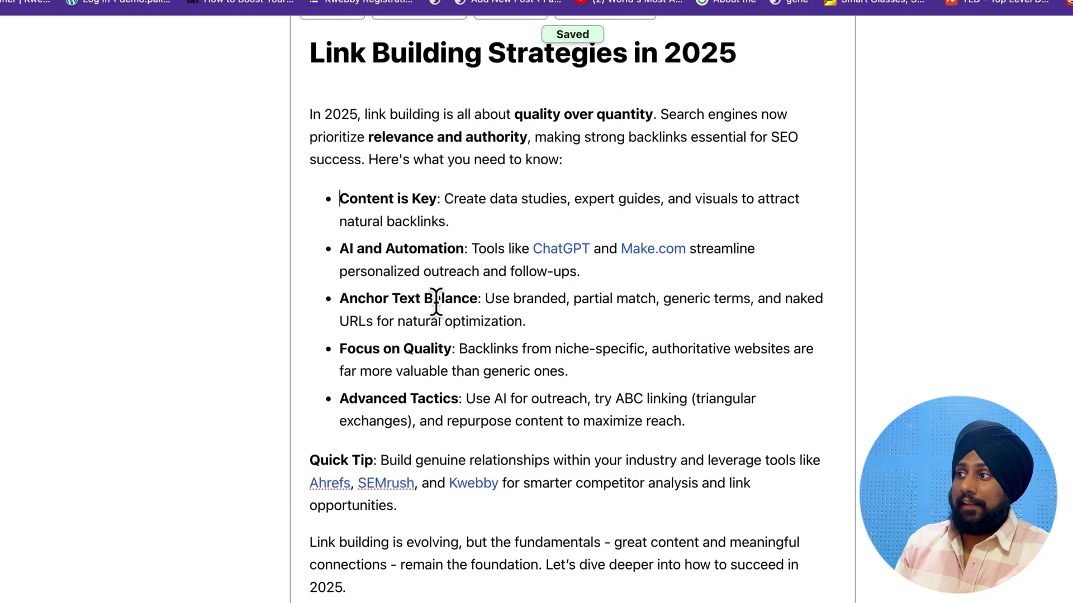
scroll(480, 282, down, 2)
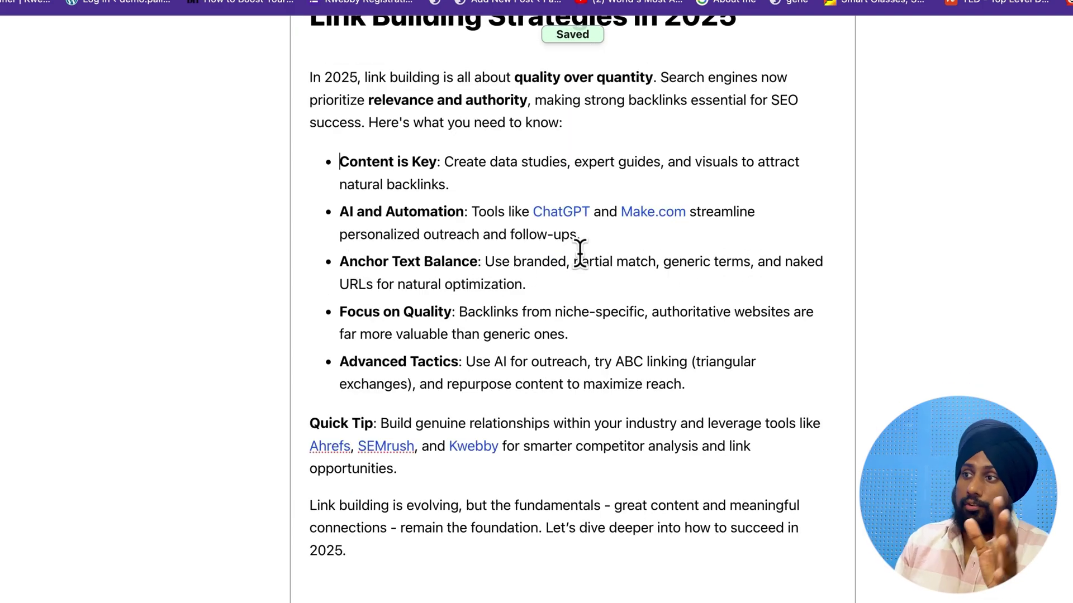
scroll(551, 341, down, 1)
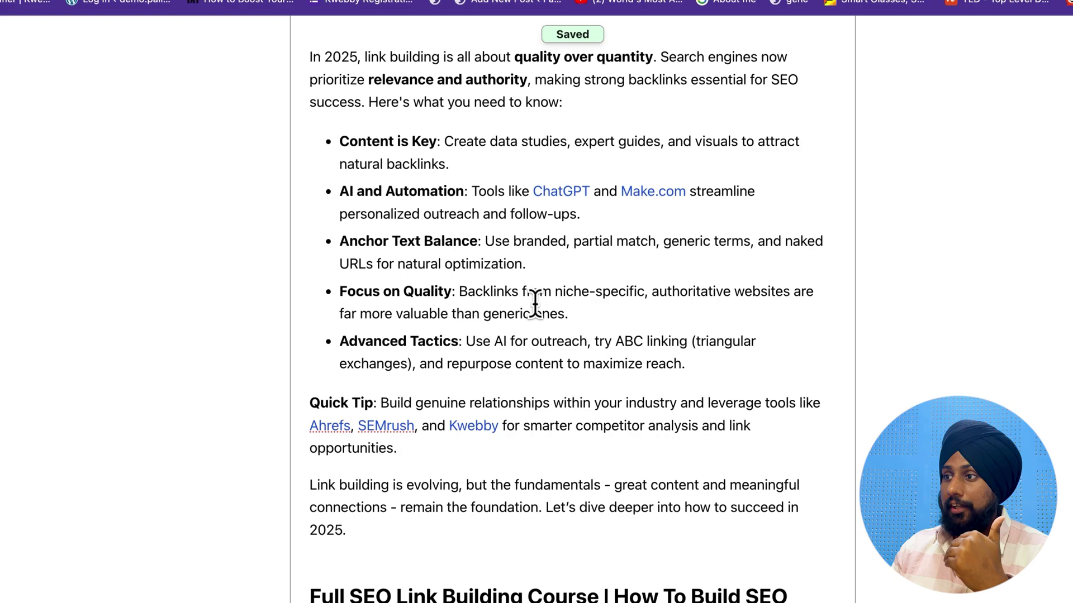
scroll(557, 335, down, 2)
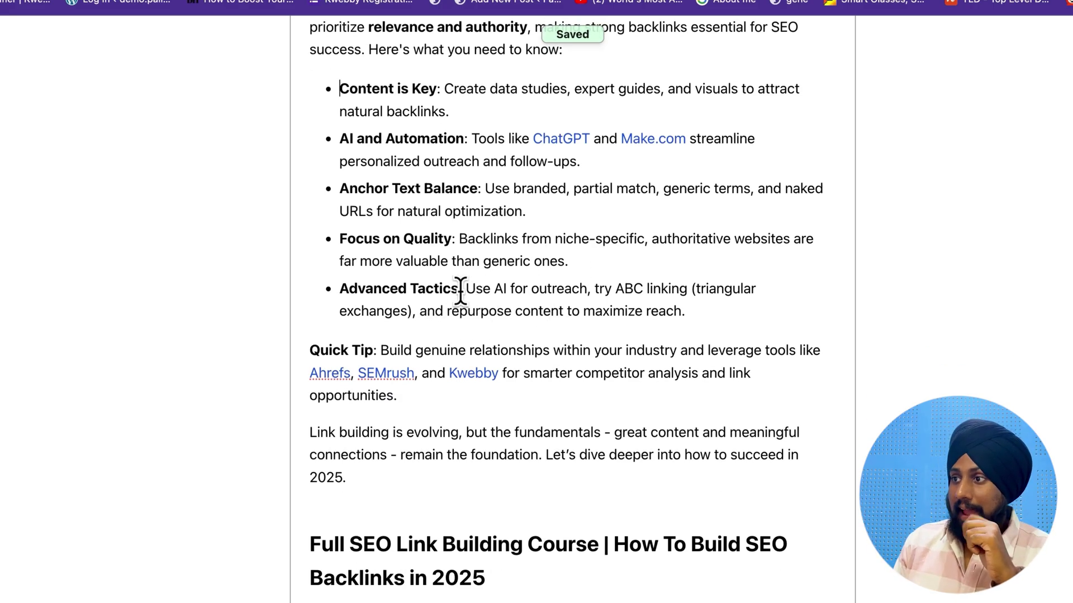
drag(466, 288, 683, 308)
click(628, 357)
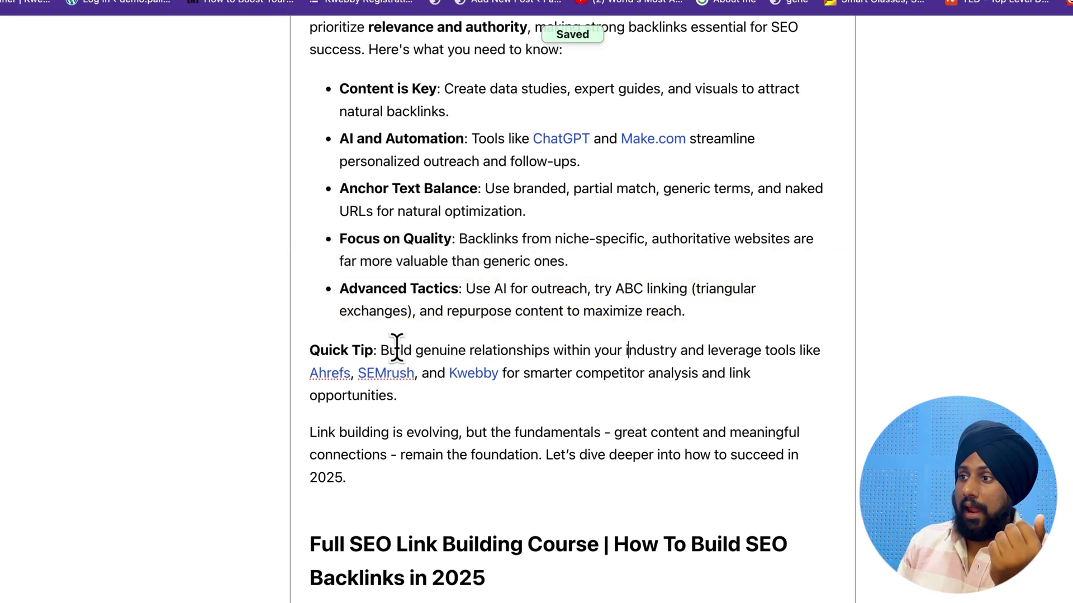
scroll(508, 354, down, 1)
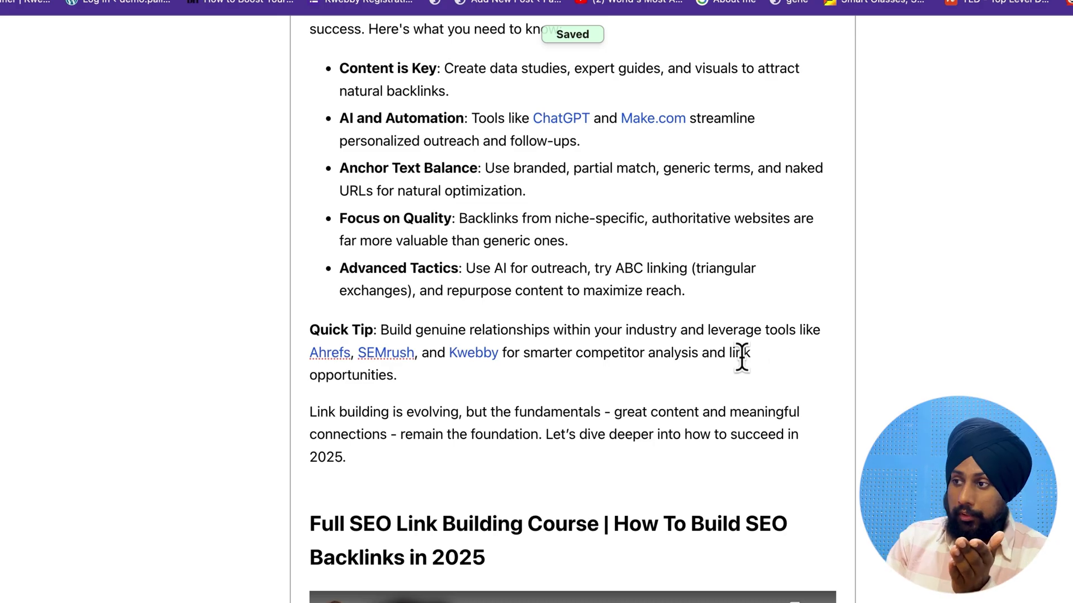
scroll(659, 442, down, 3)
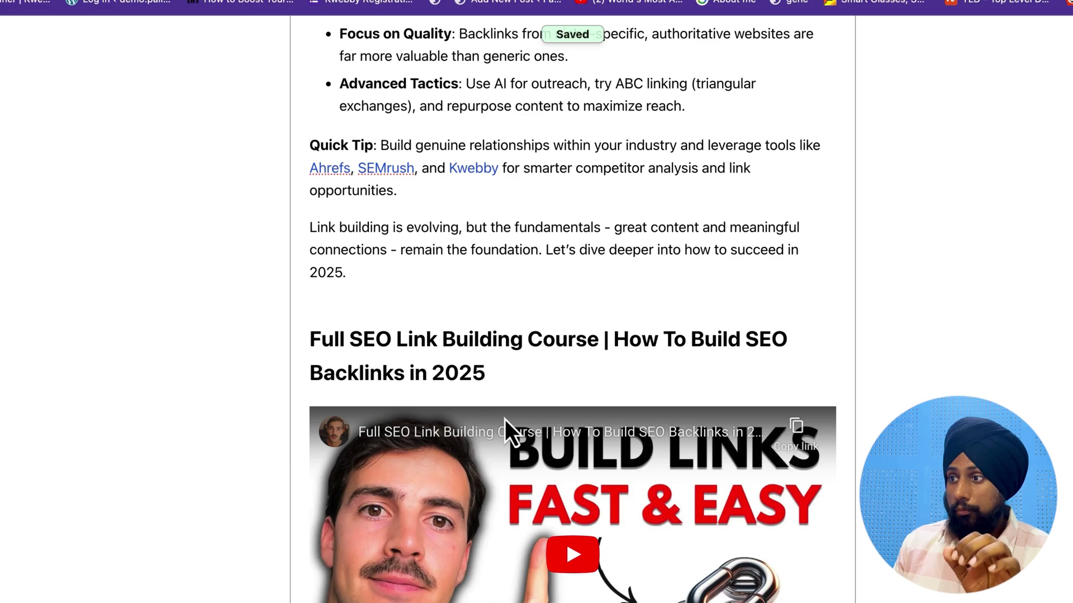
scroll(505, 420, down, 3)
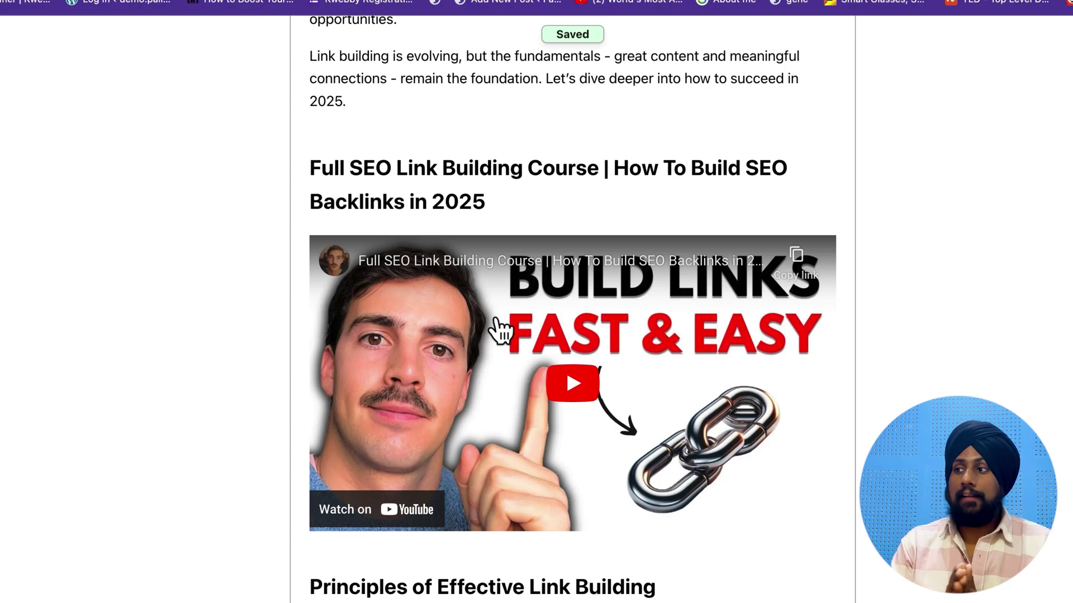
scroll(496, 210, down, 7)
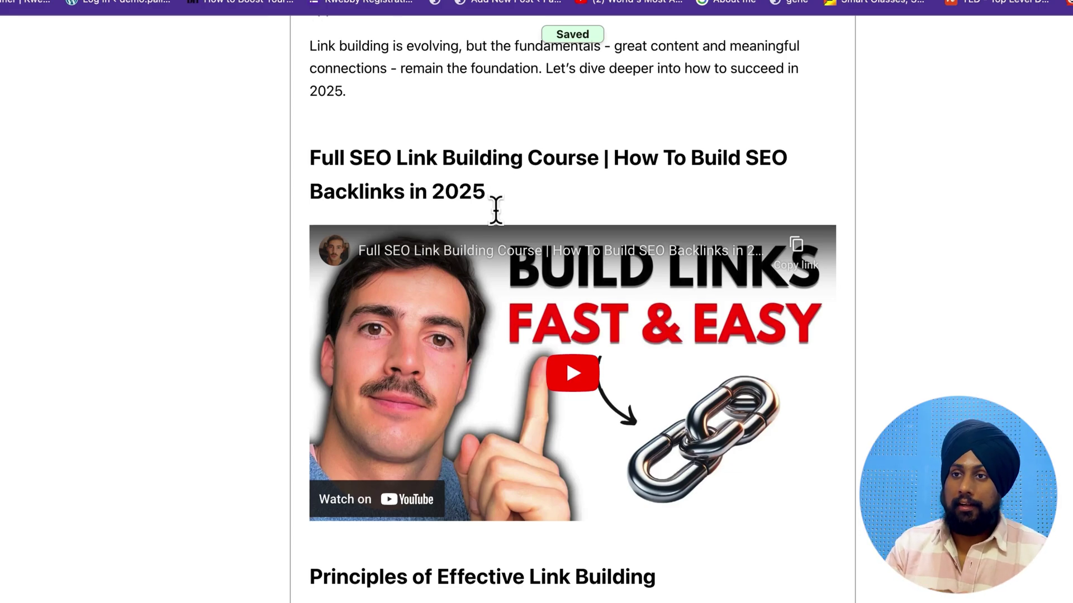
scroll(414, 241, up, 1)
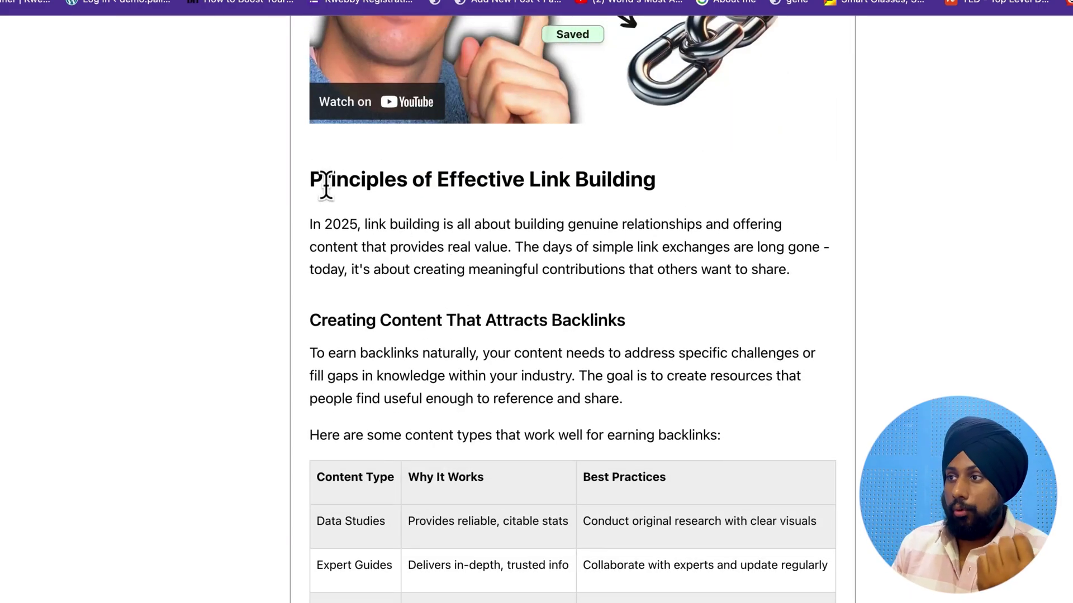
scroll(447, 176, up, 2)
scroll(567, 168, up, 2)
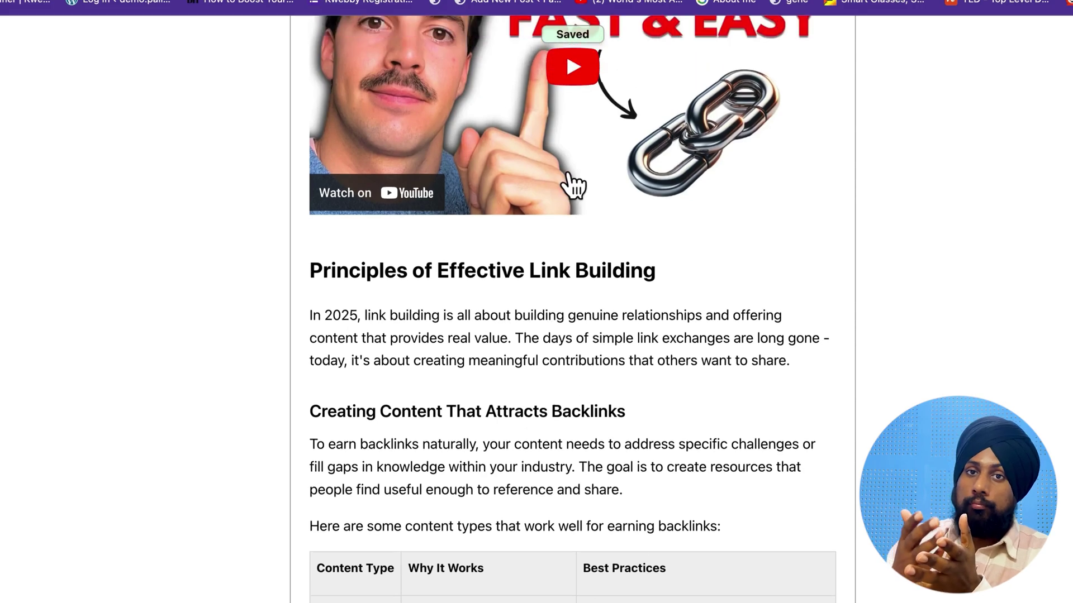
scroll(556, 224, up, 1)
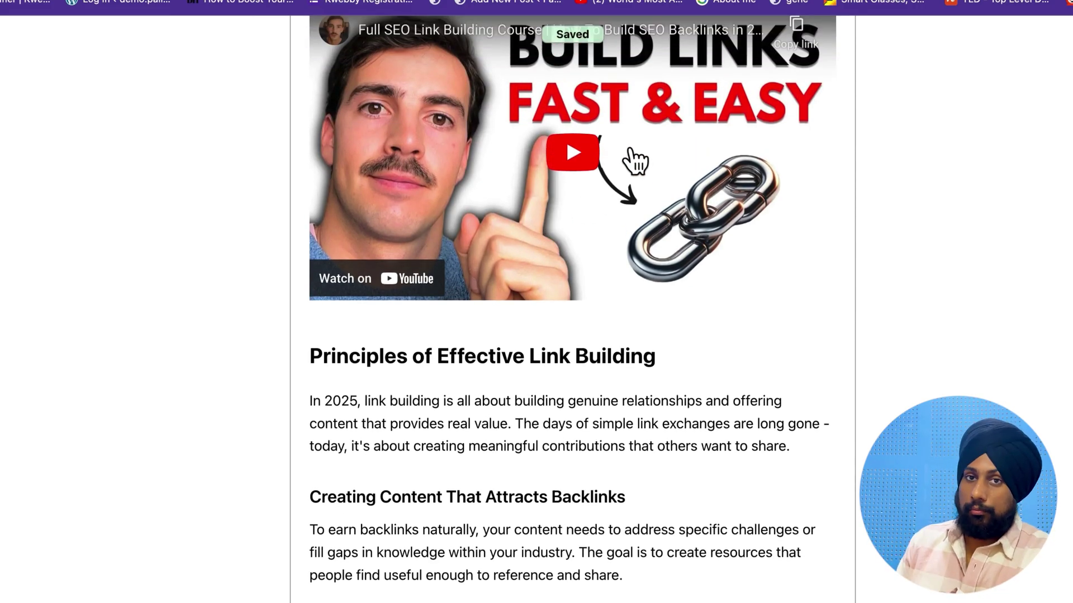
scroll(609, 223, down, 5)
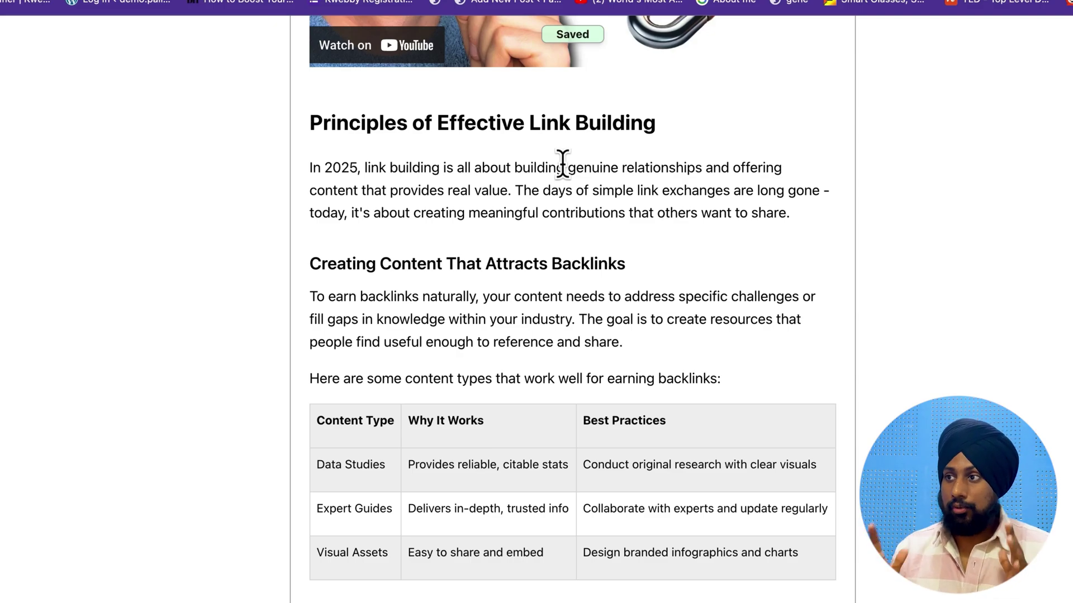
drag(306, 167, 795, 212)
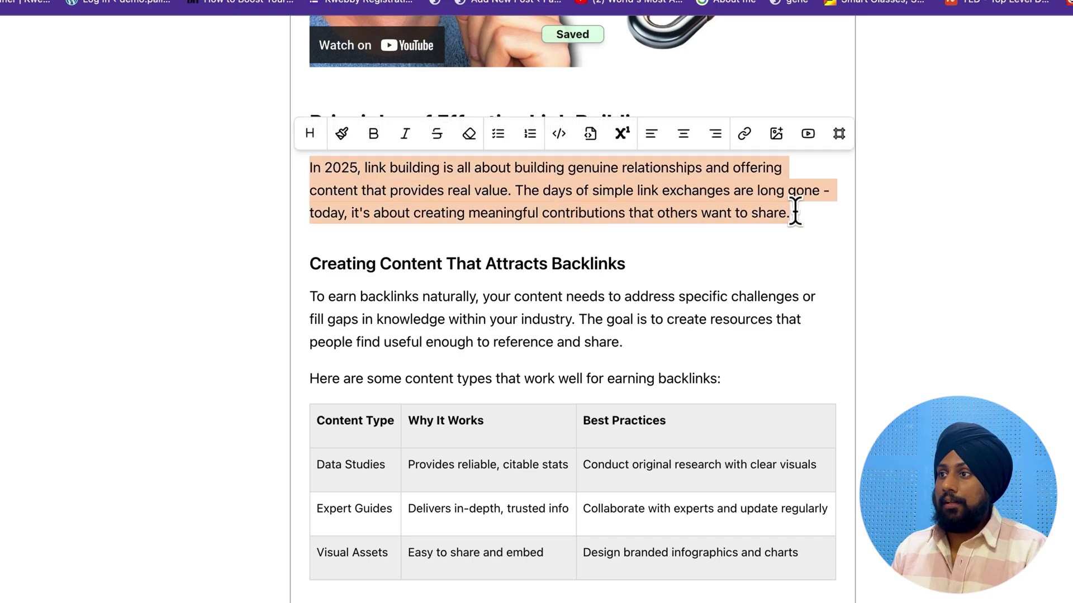
scroll(795, 212, up, 2)
click(631, 192)
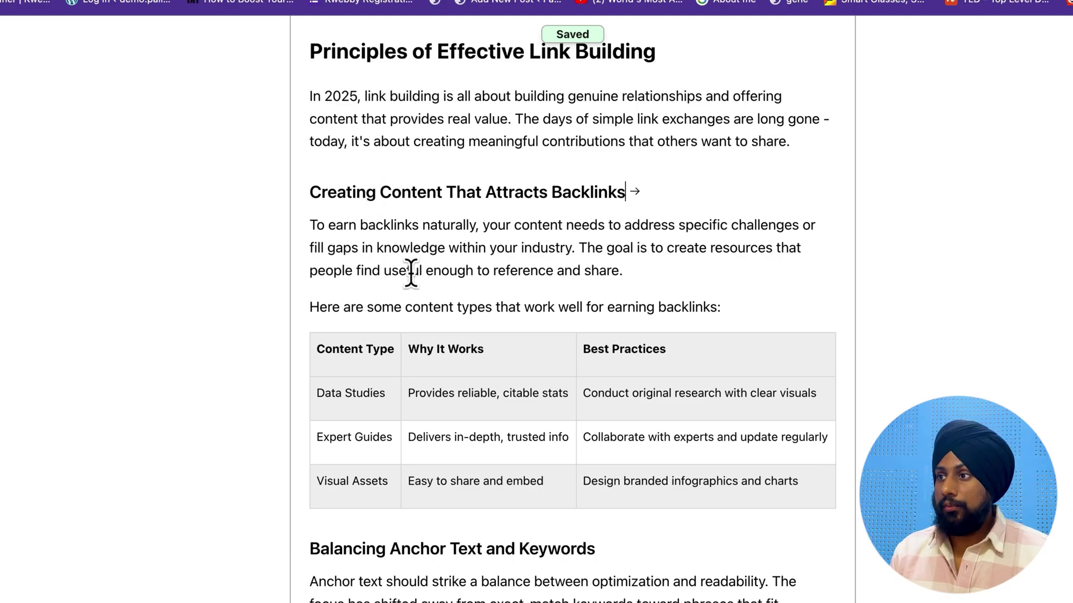
scroll(391, 233, down, 1)
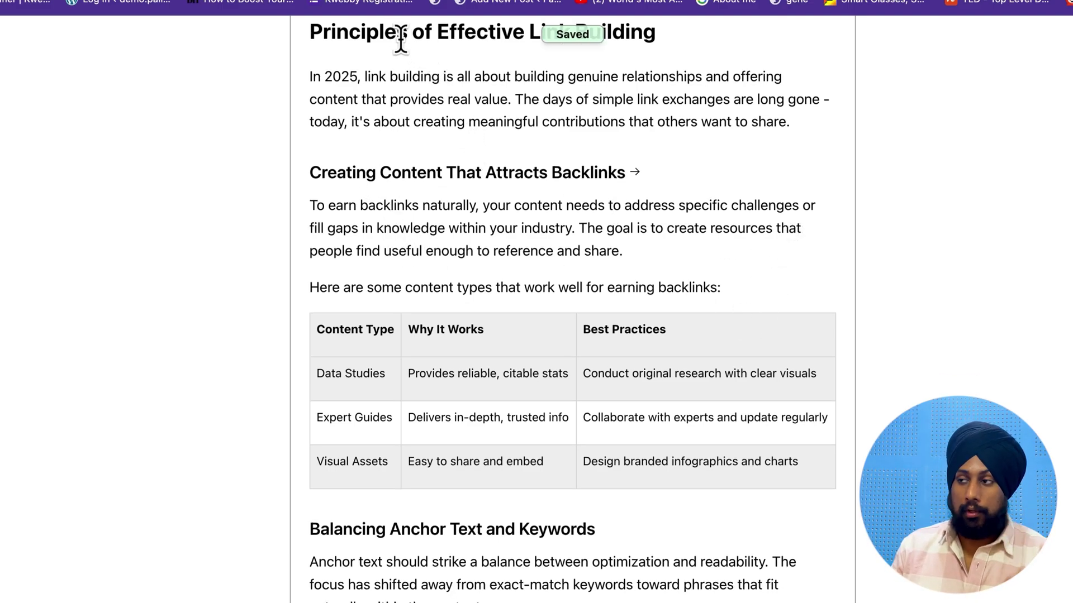
scroll(475, 570, down, 2)
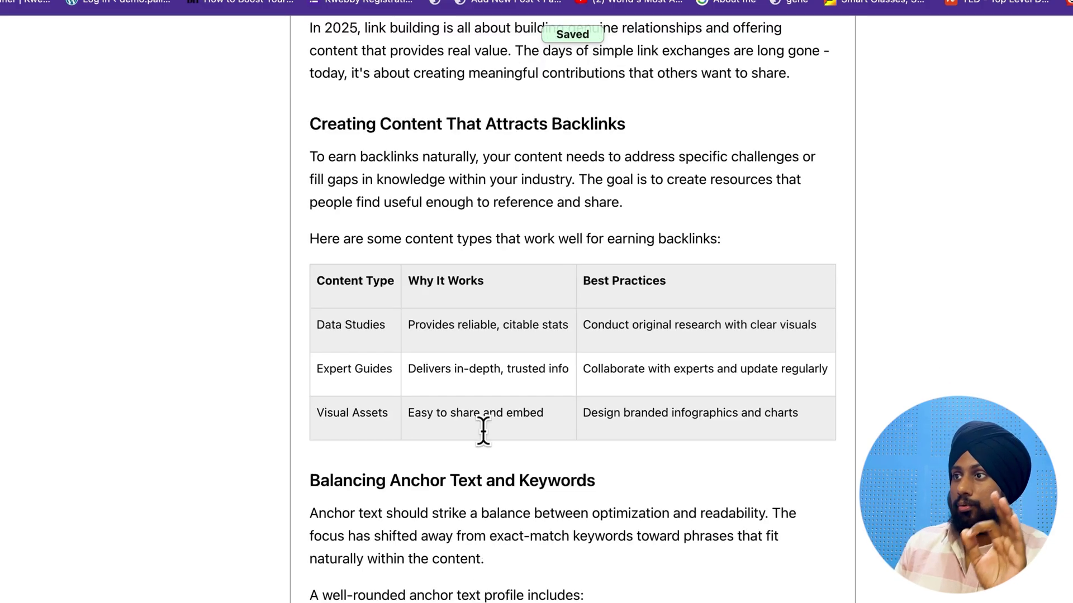
scroll(556, 393, down, 1)
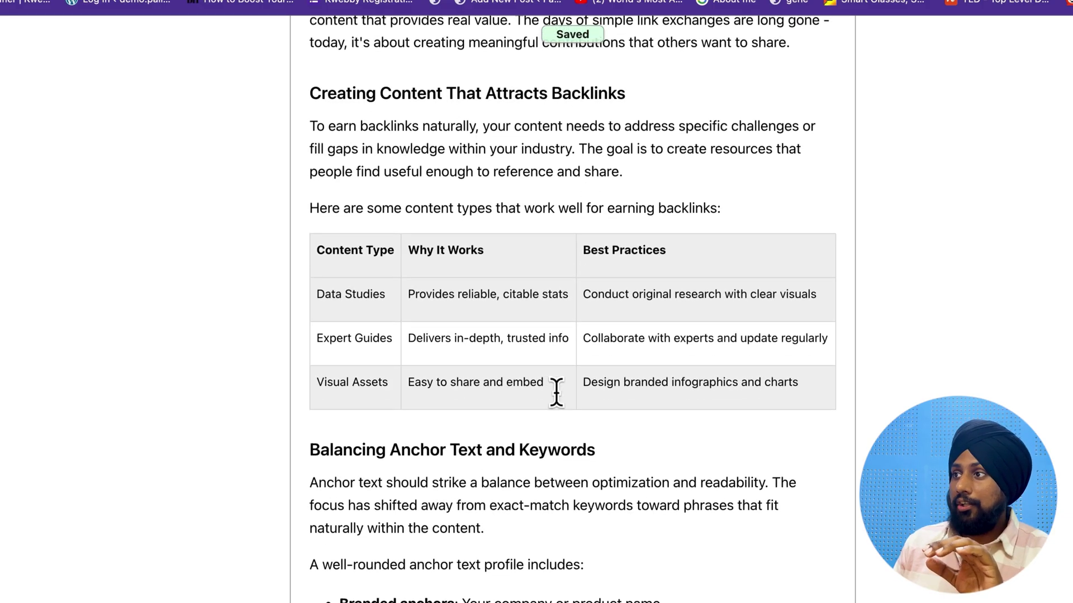
scroll(453, 469, down, 6)
scroll(501, 396, down, 4)
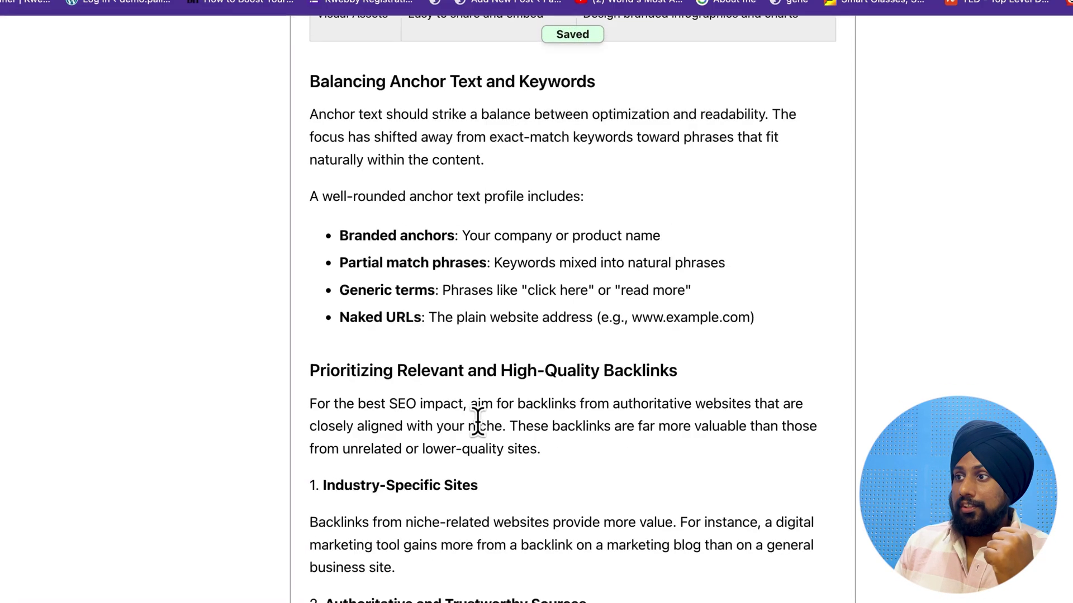
scroll(478, 418, down, 3)
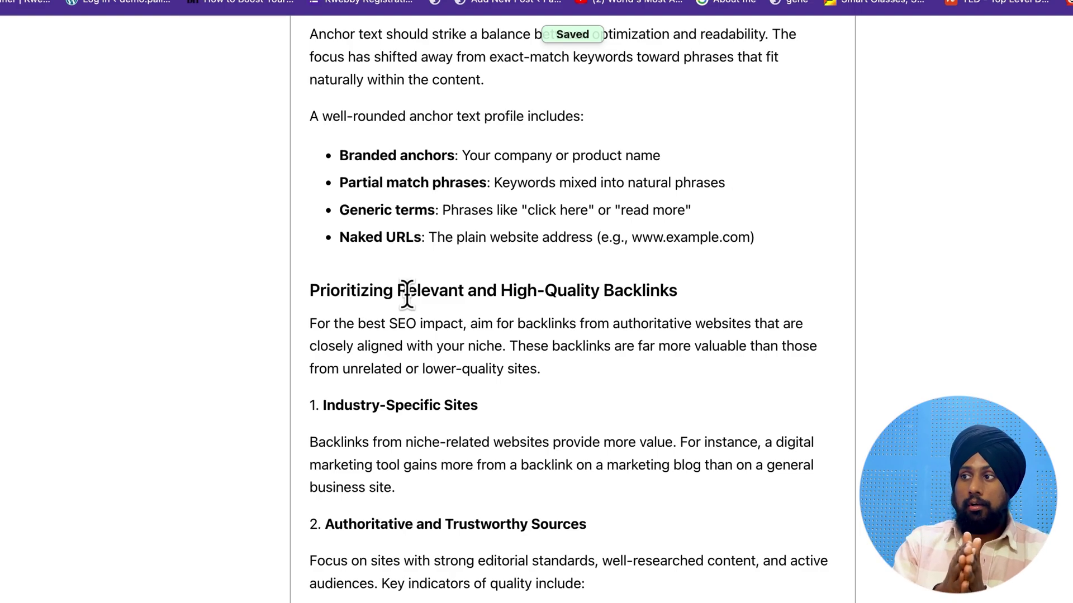
scroll(391, 279, down, 1)
scroll(562, 286, down, 5)
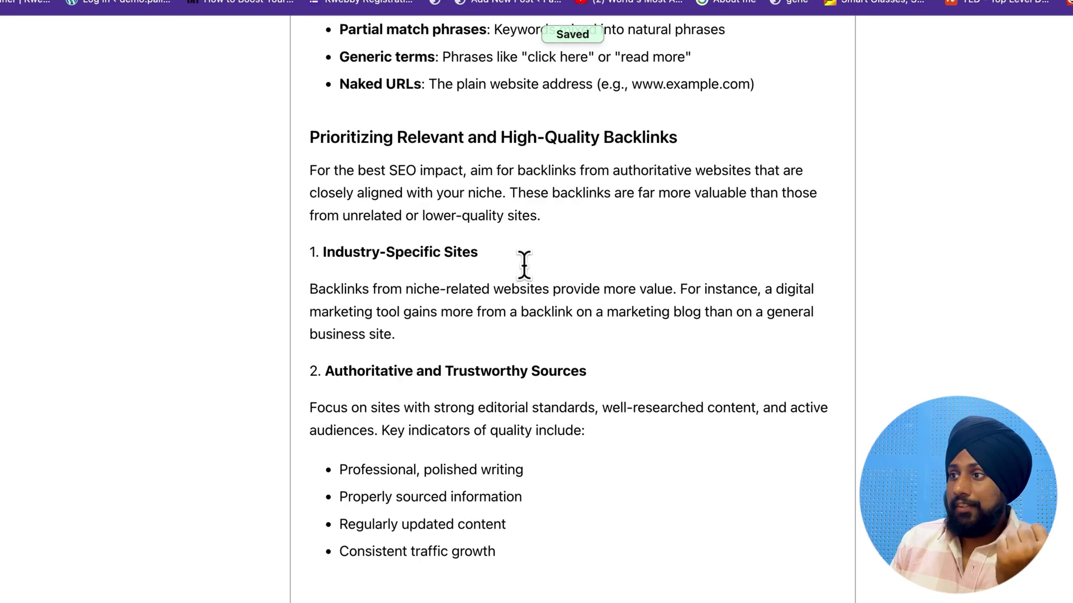
scroll(536, 335, down, 3)
scroll(466, 380, down, 7)
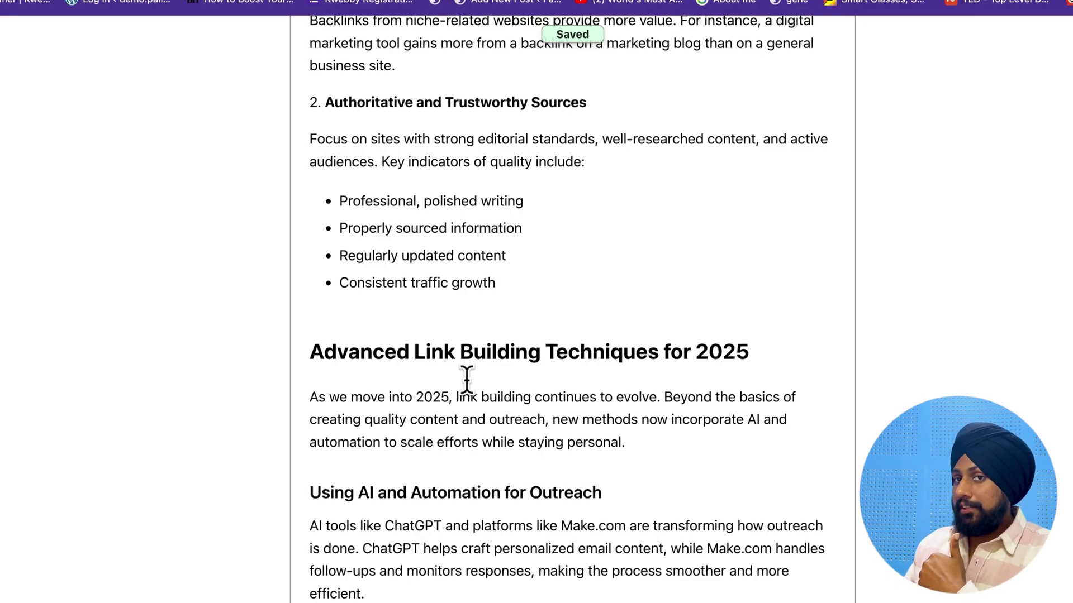
scroll(467, 380, down, 5)
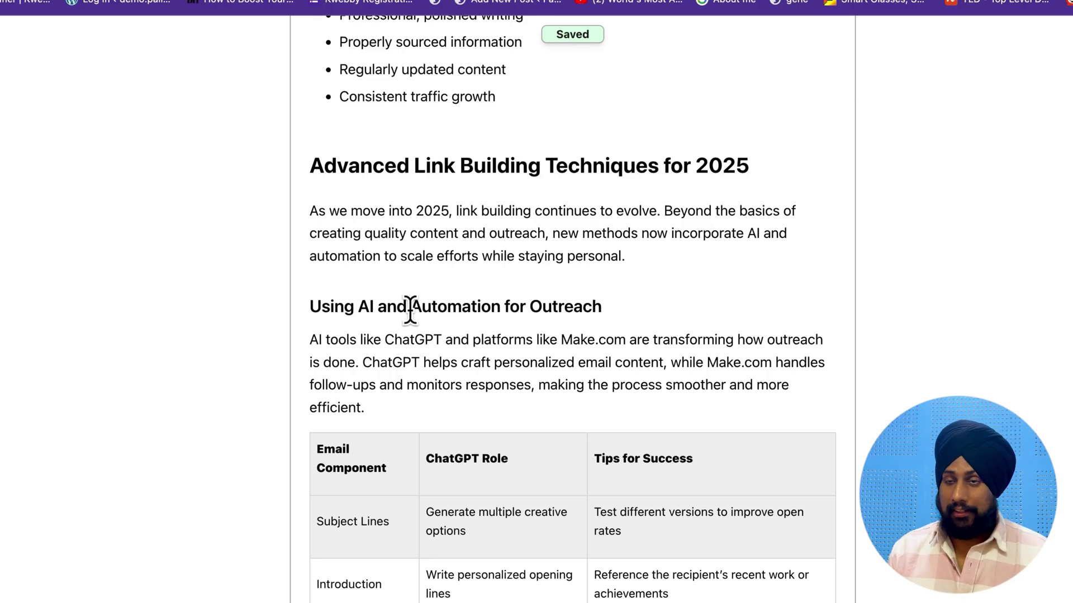
scroll(425, 307, down, 3)
scroll(446, 188, down, 1)
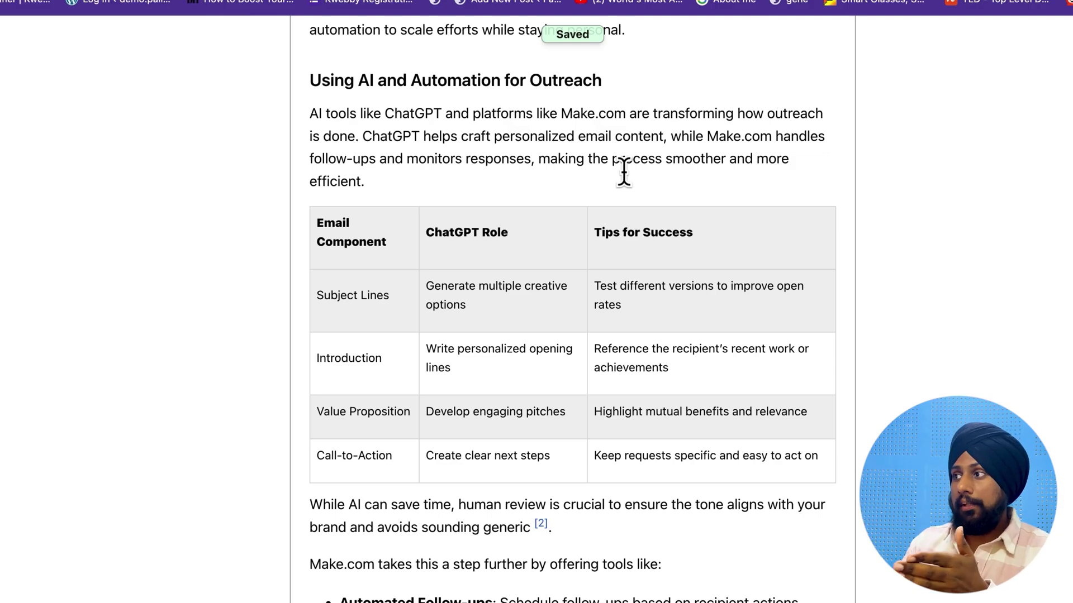
scroll(745, 336, down, 5)
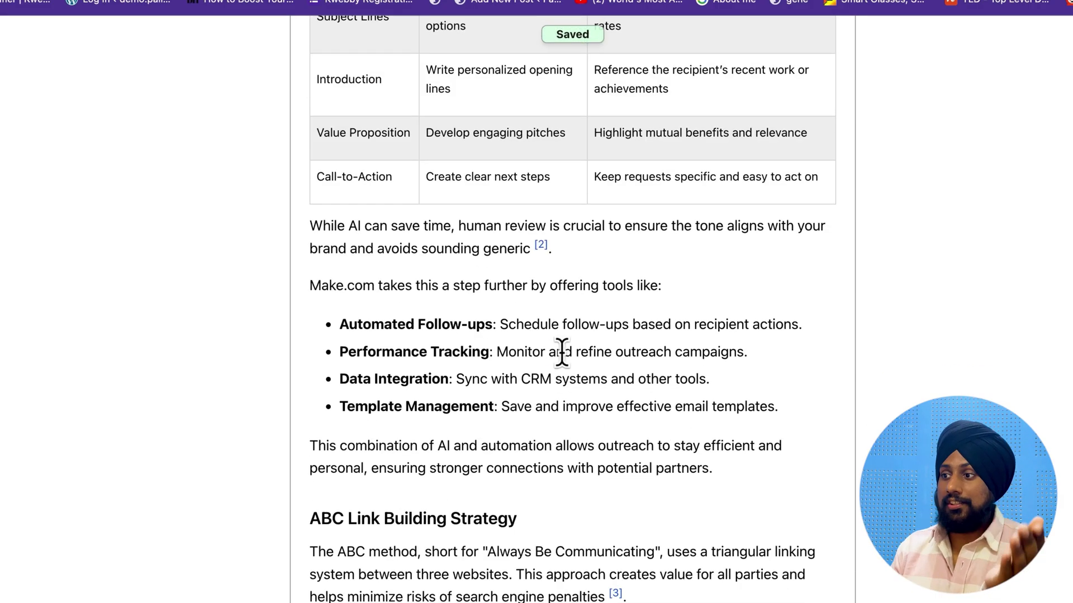
scroll(562, 351, down, 2)
scroll(448, 413, down, 1)
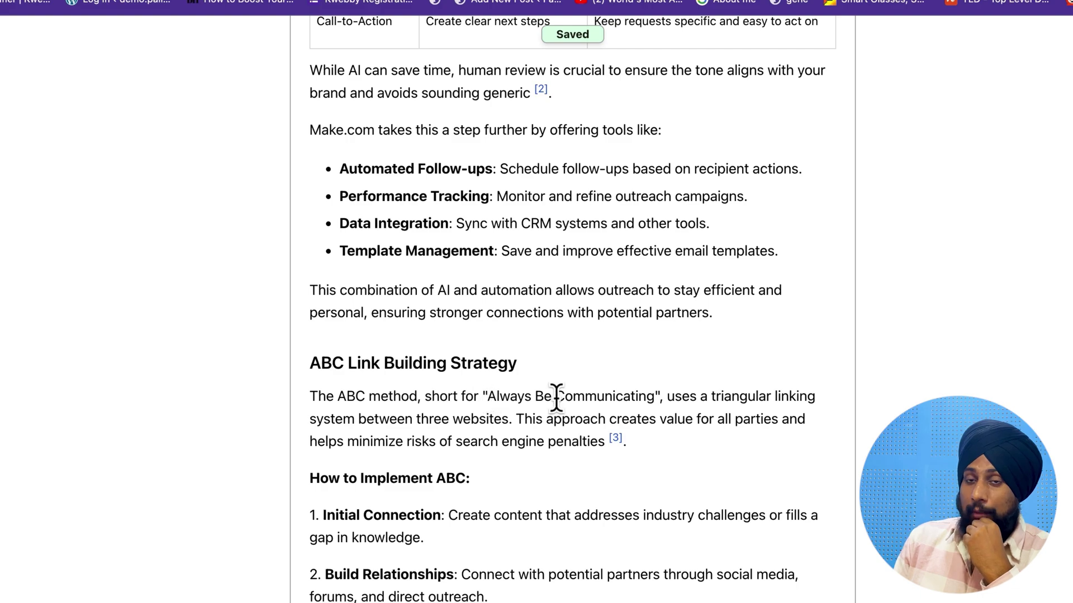
scroll(726, 452, down, 2)
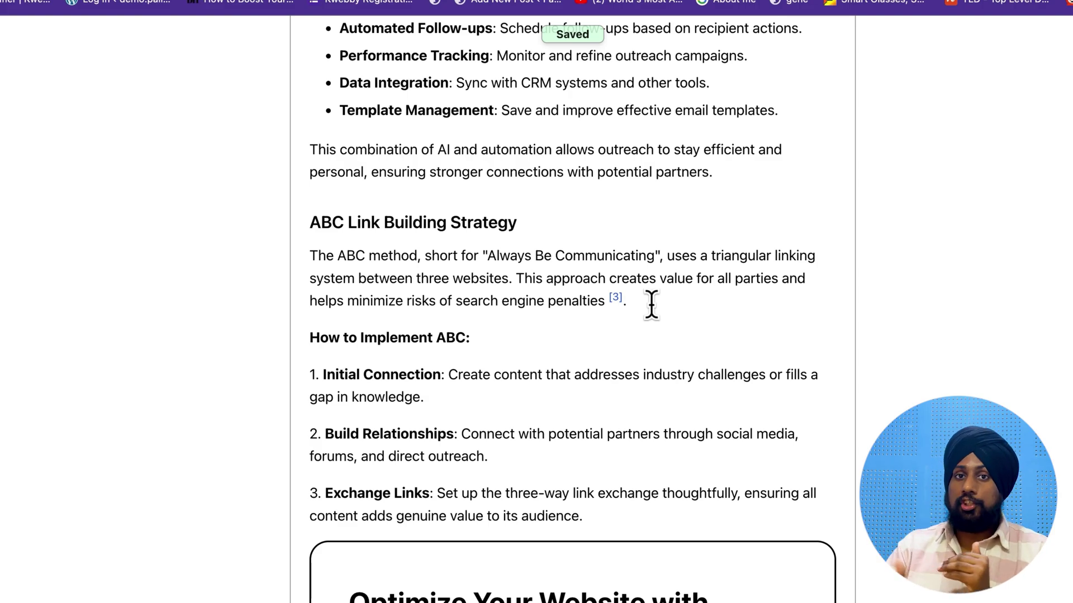
drag(663, 256, 474, 258)
click(479, 258)
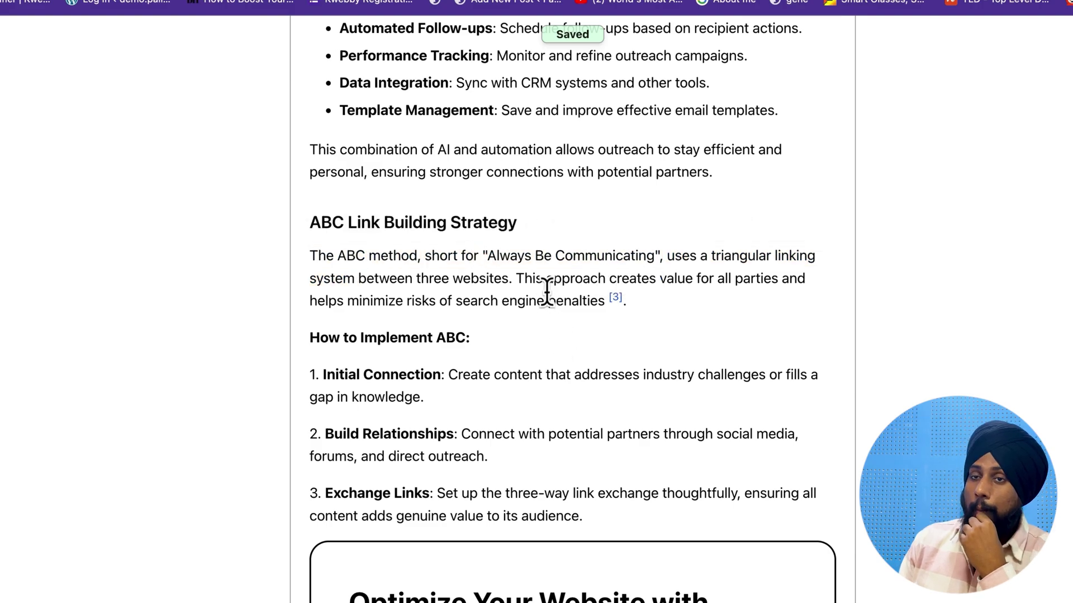
scroll(496, 354, down, 5)
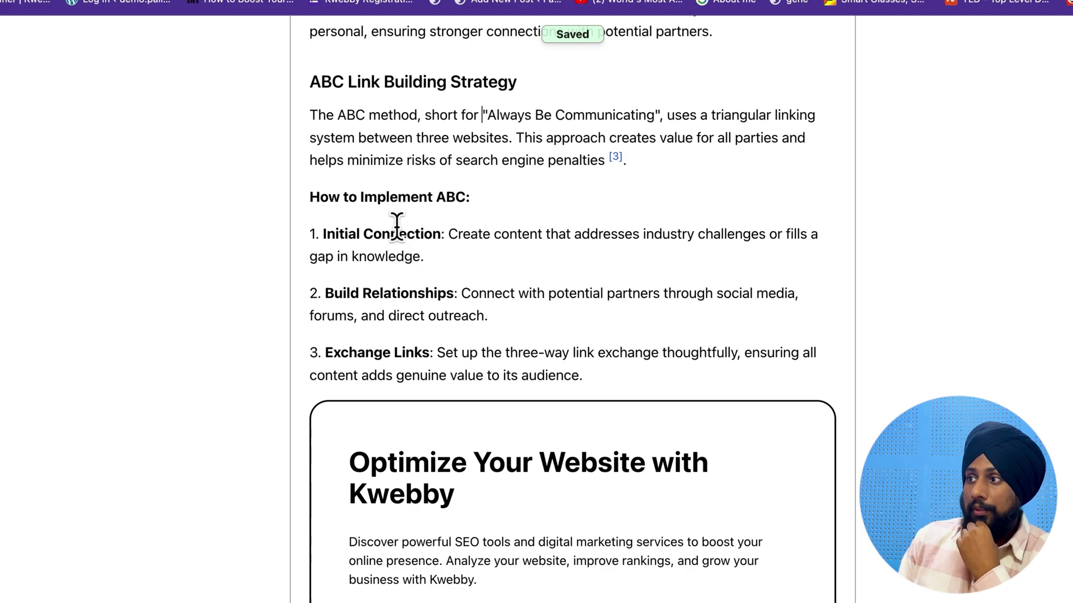
scroll(480, 199, down, 1)
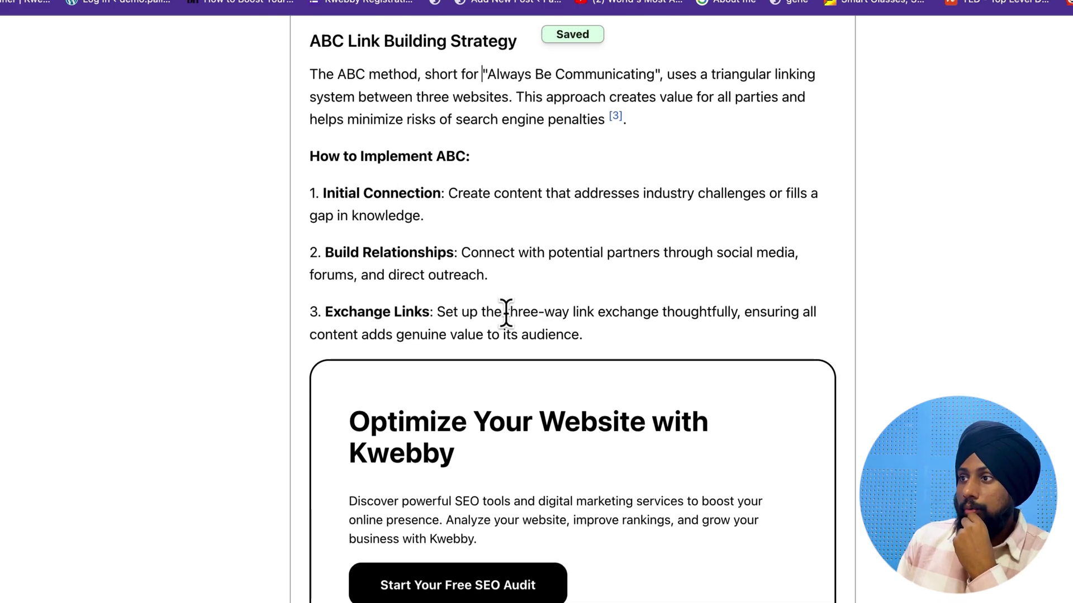
scroll(531, 263, down, 2)
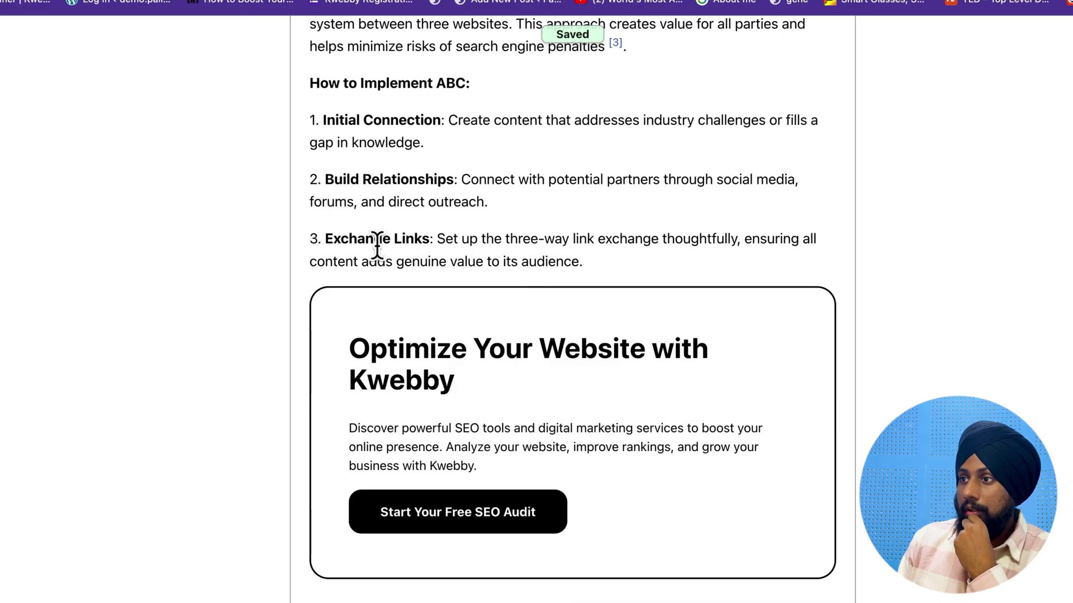
scroll(600, 239, down, 4)
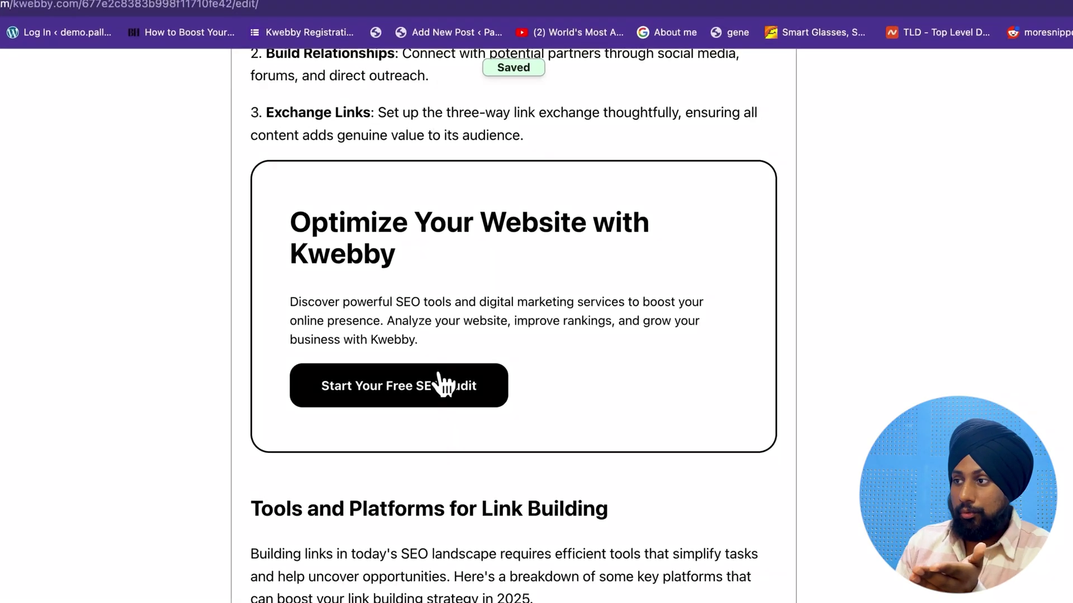
click(759, 11)
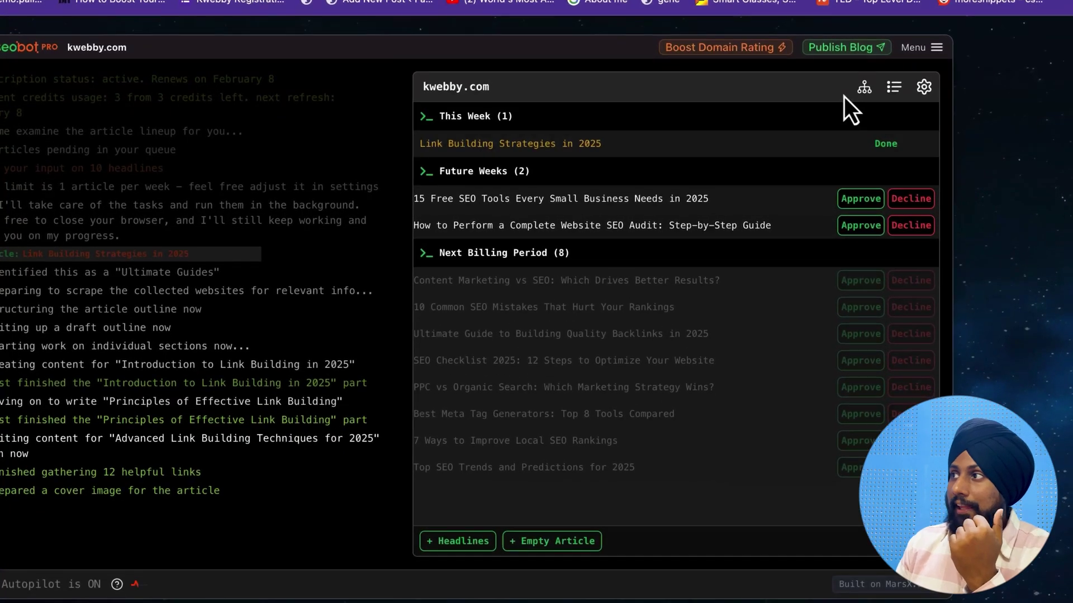
click(920, 115)
click(600, 92)
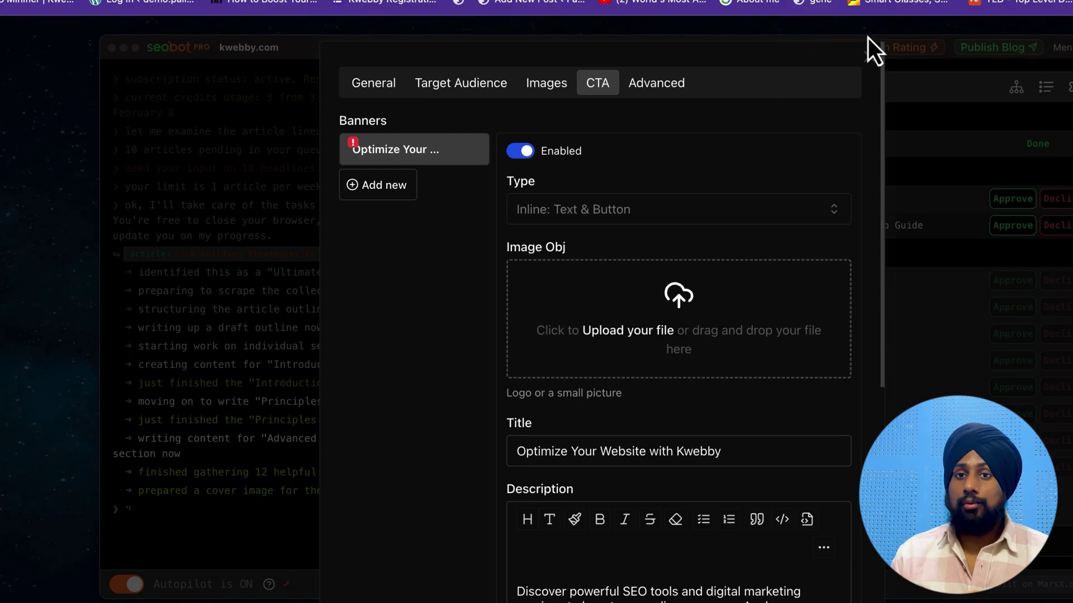
click(868, 57)
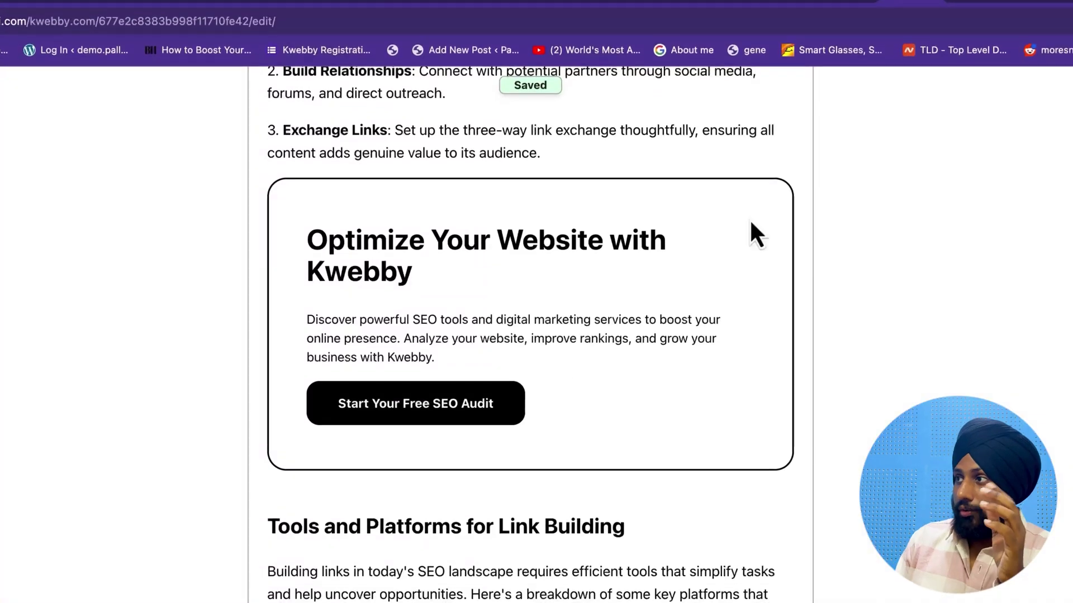
scroll(751, 222, down, 5)
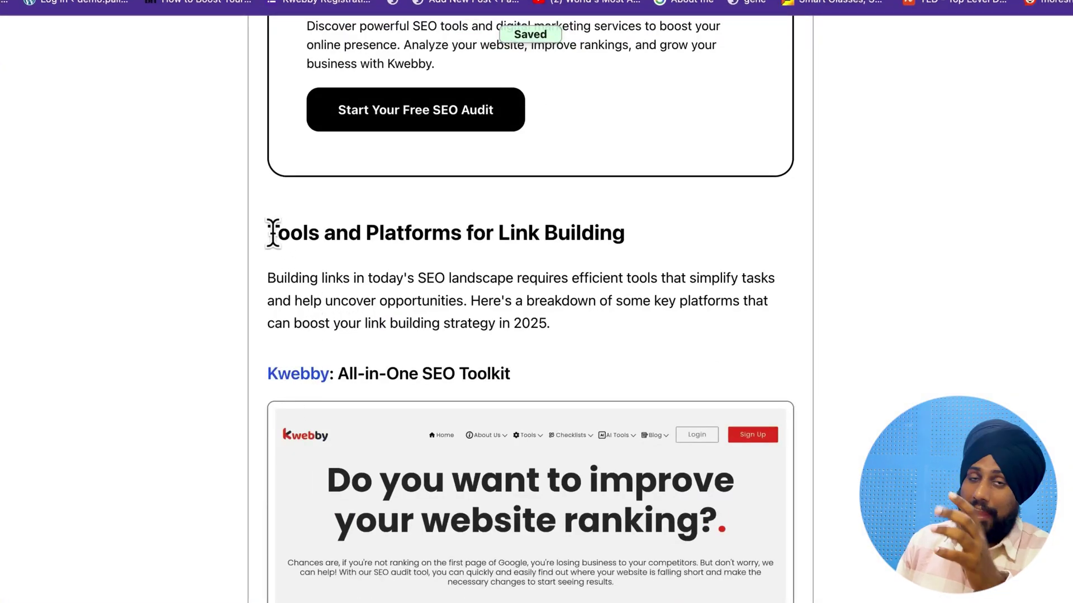
drag(270, 233, 570, 216)
click(431, 352)
scroll(390, 373, down, 8)
scroll(391, 373, down, 15)
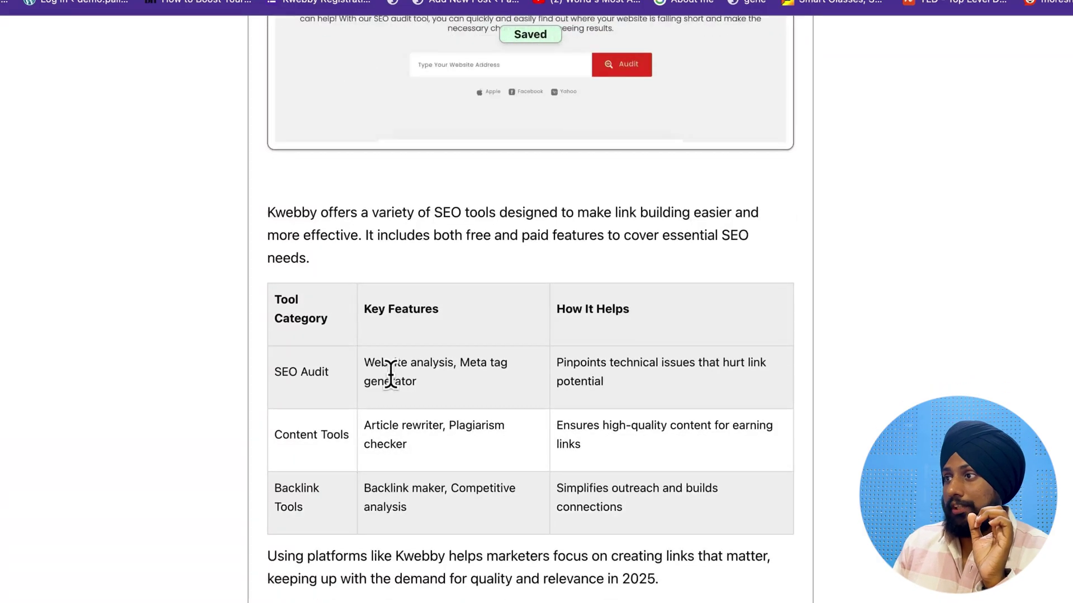
scroll(389, 394, down, 1)
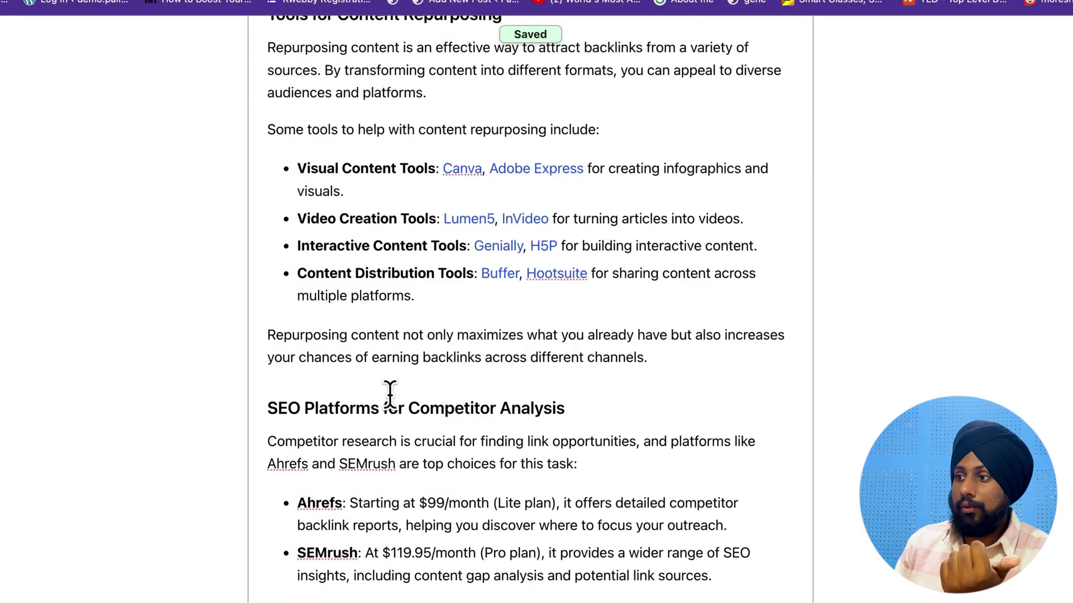
scroll(390, 394, up, 11)
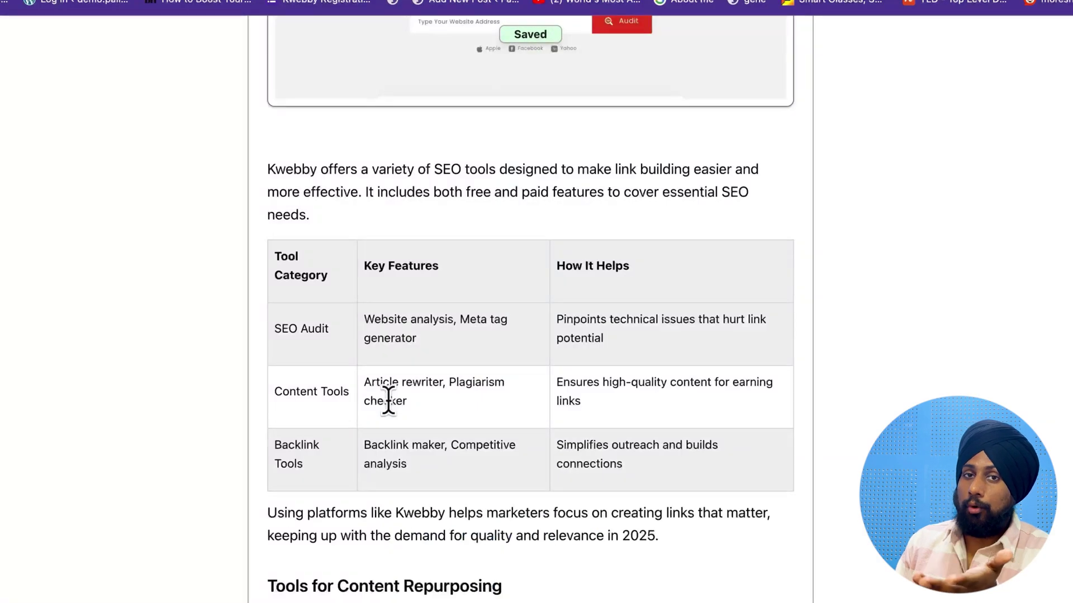
scroll(390, 402, down, 7)
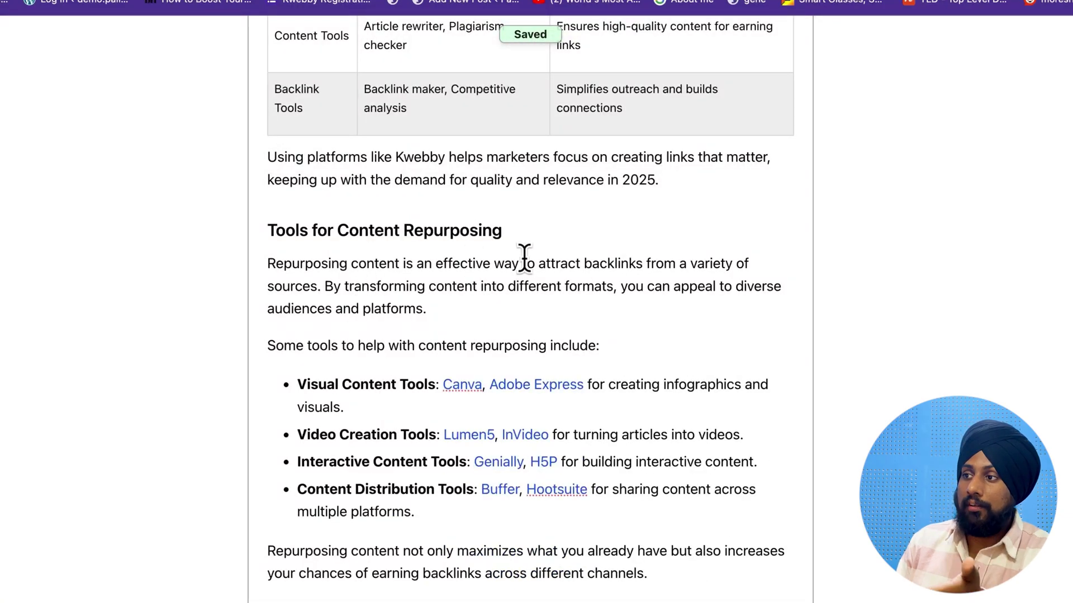
scroll(524, 258, down, 2)
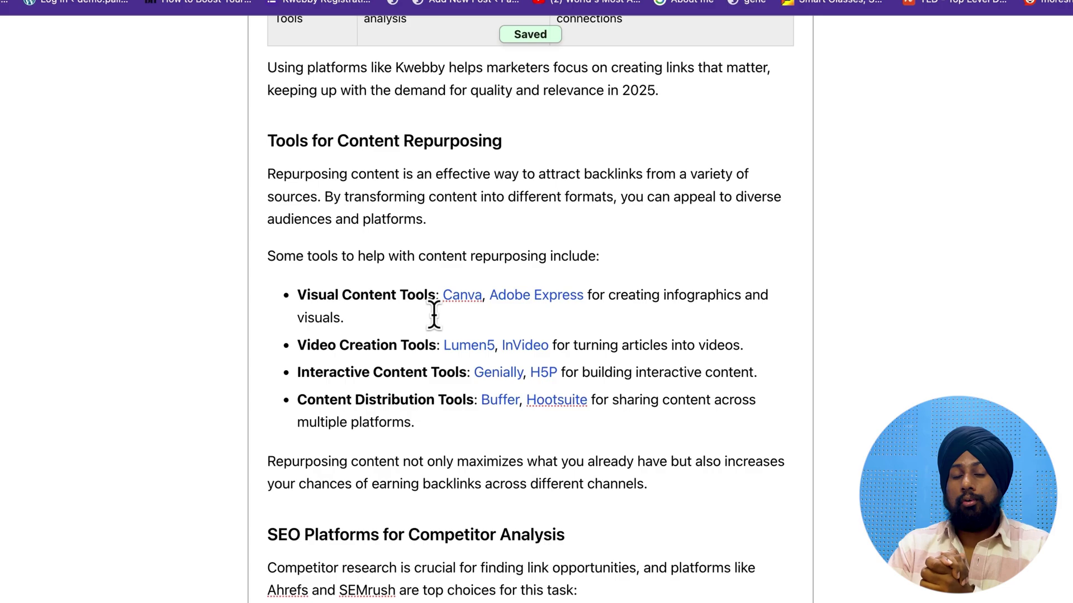
scroll(438, 391, down, 5)
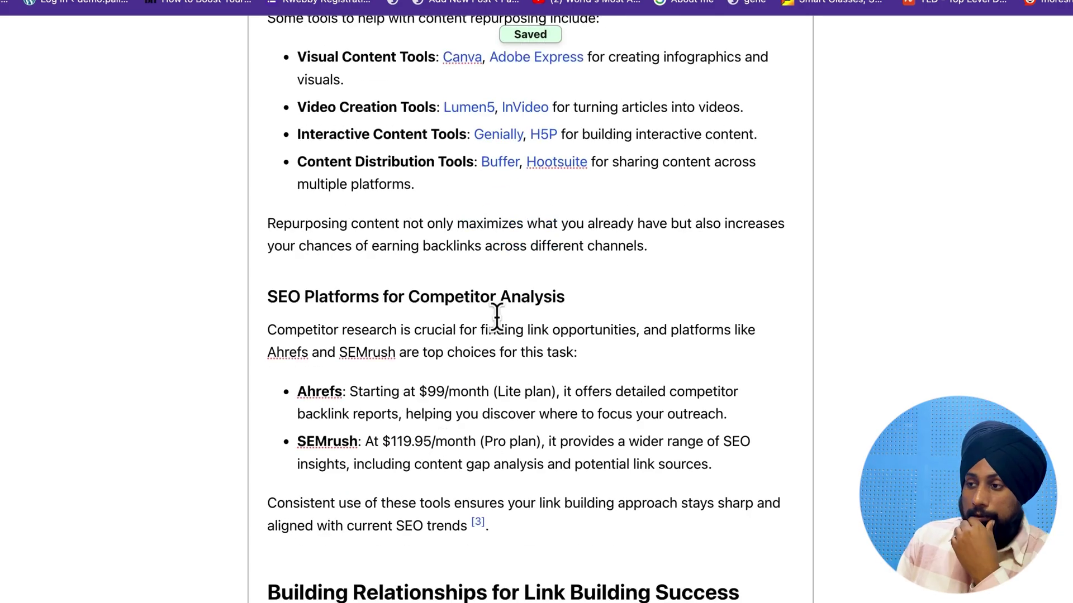
click(321, 441)
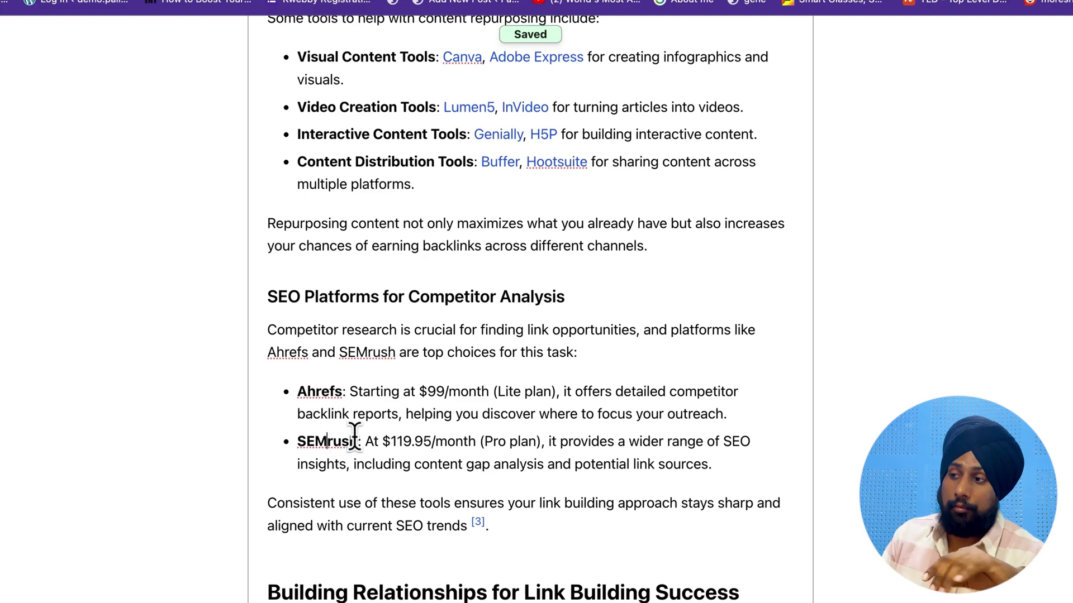
drag(362, 442, 302, 445)
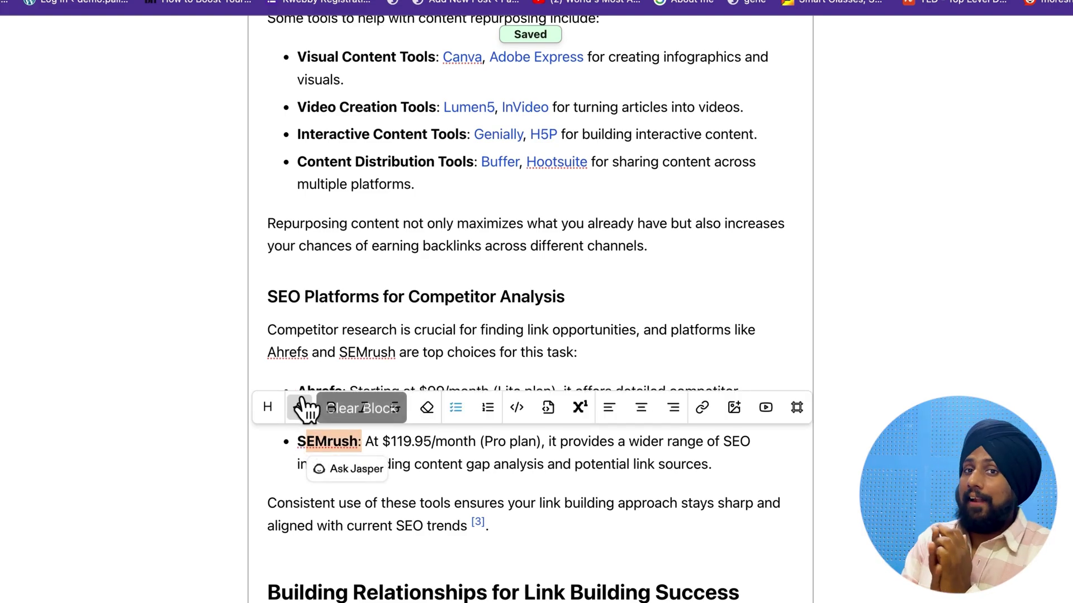
double_click(301, 441)
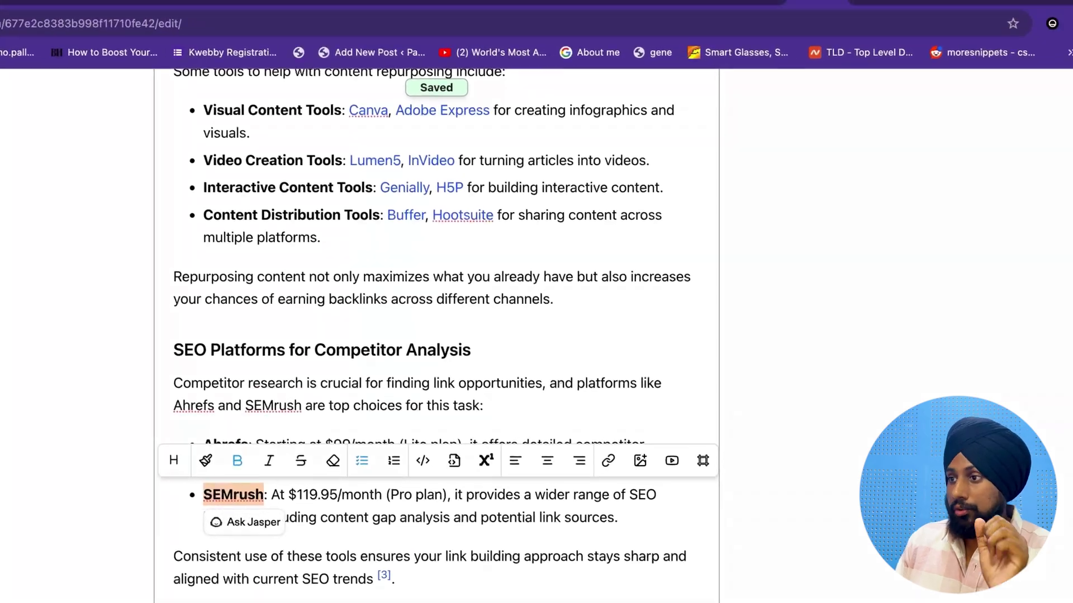
click(894, 39)
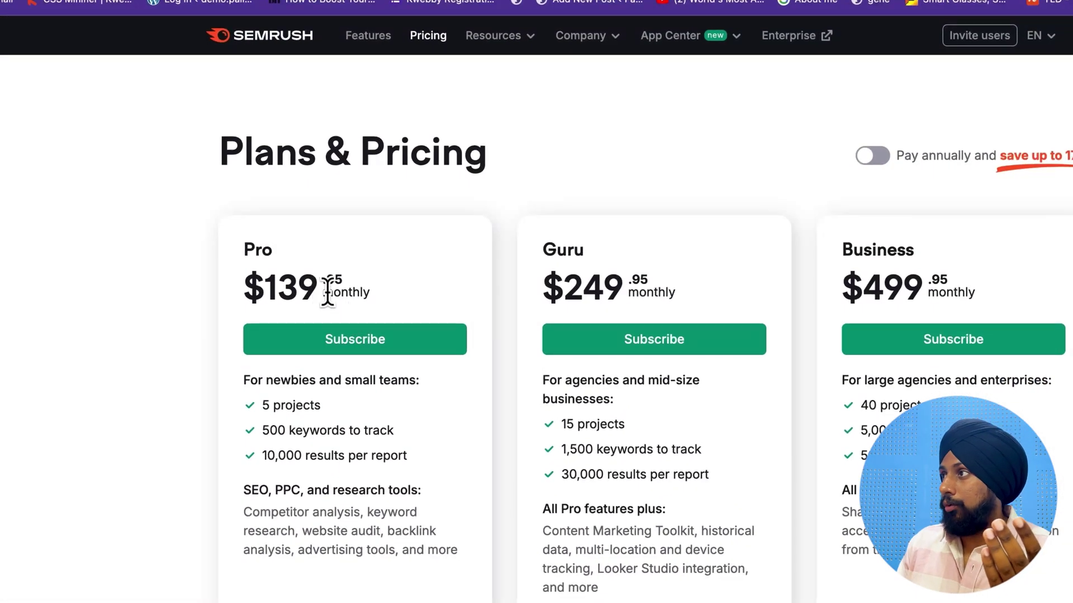
double_click(318, 293)
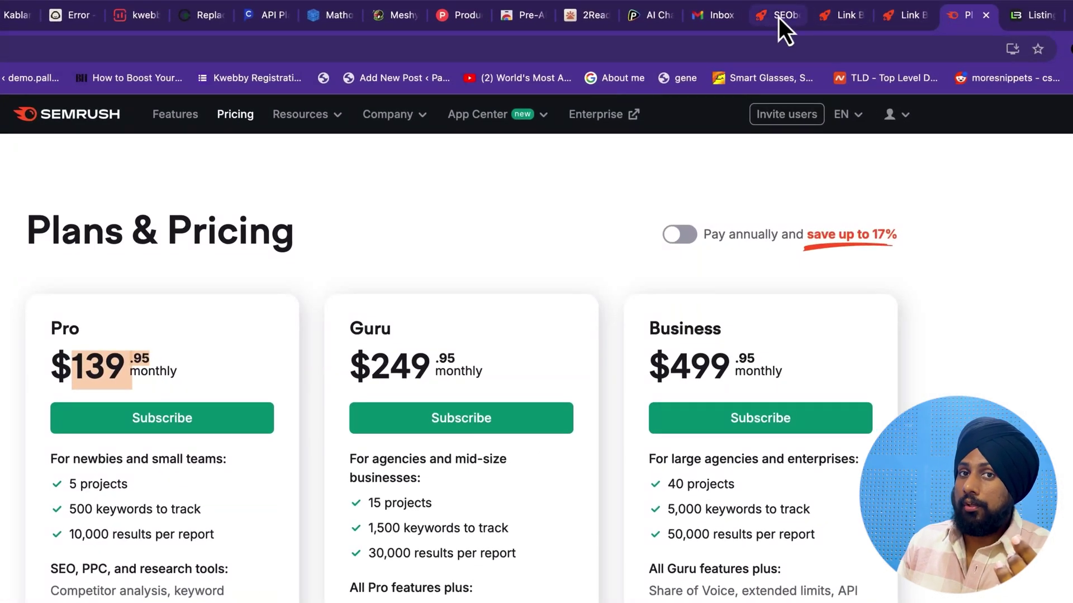
click(778, 17)
click(835, 22)
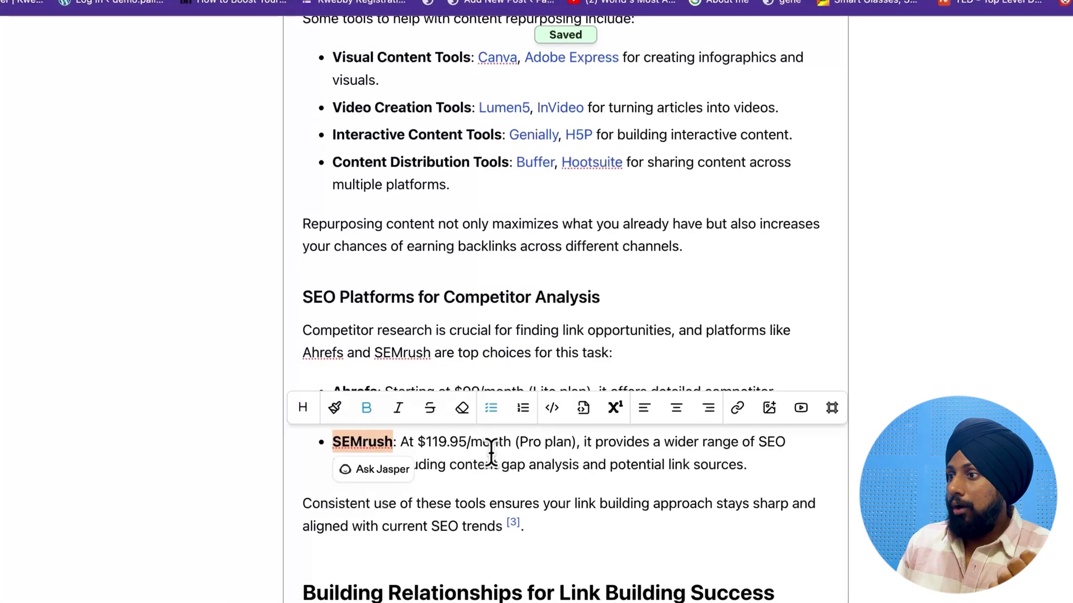
click(490, 452)
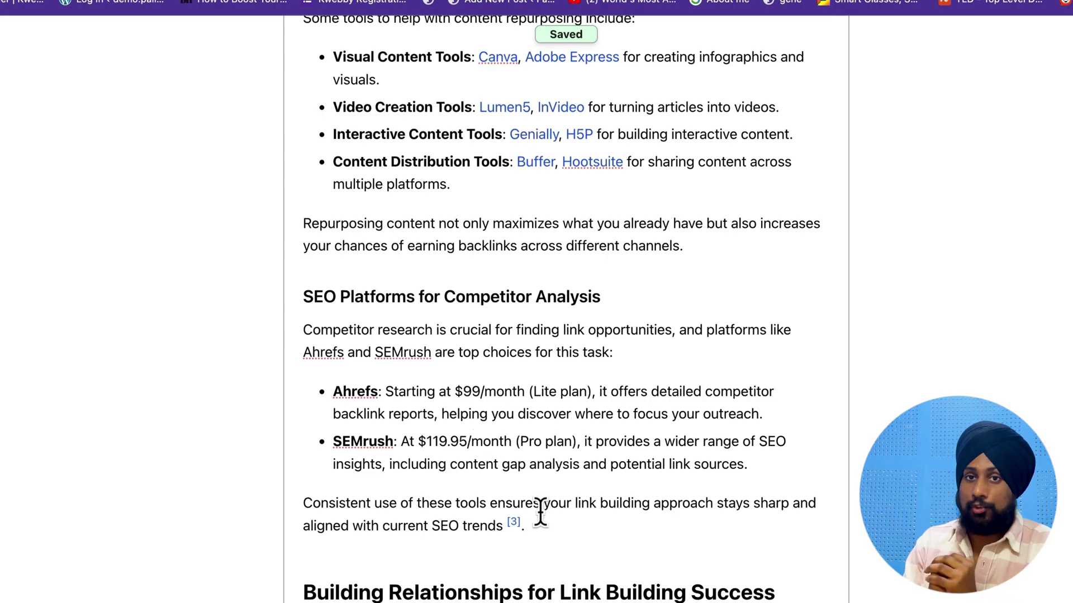
scroll(539, 510, down, 3)
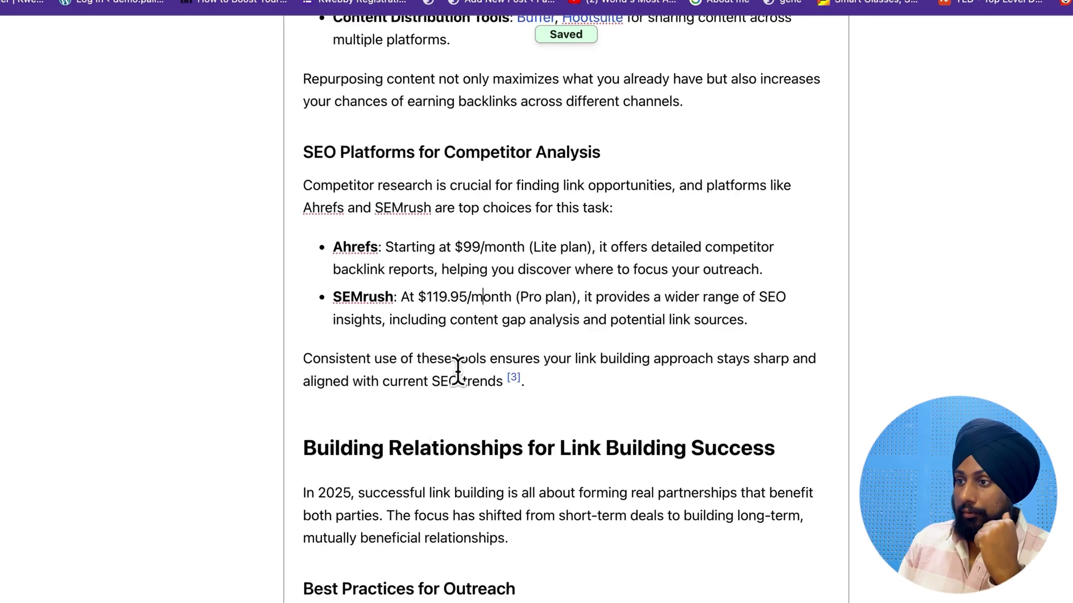
scroll(440, 497, down, 3)
scroll(642, 450, down, 15)
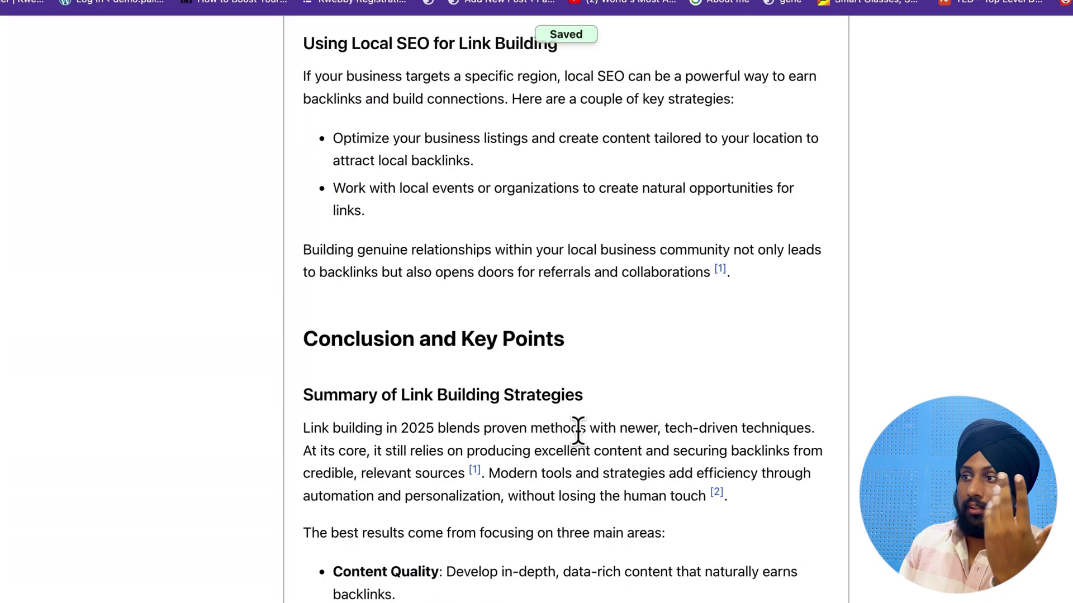
scroll(575, 431, down, 10)
scroll(570, 362, down, 2)
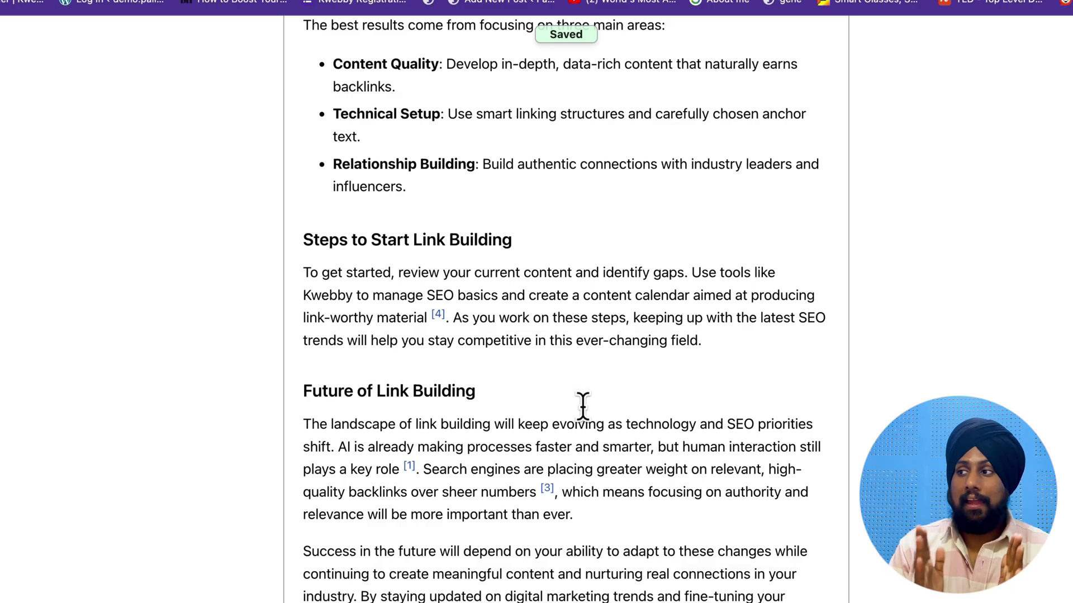
scroll(583, 405, up, 20)
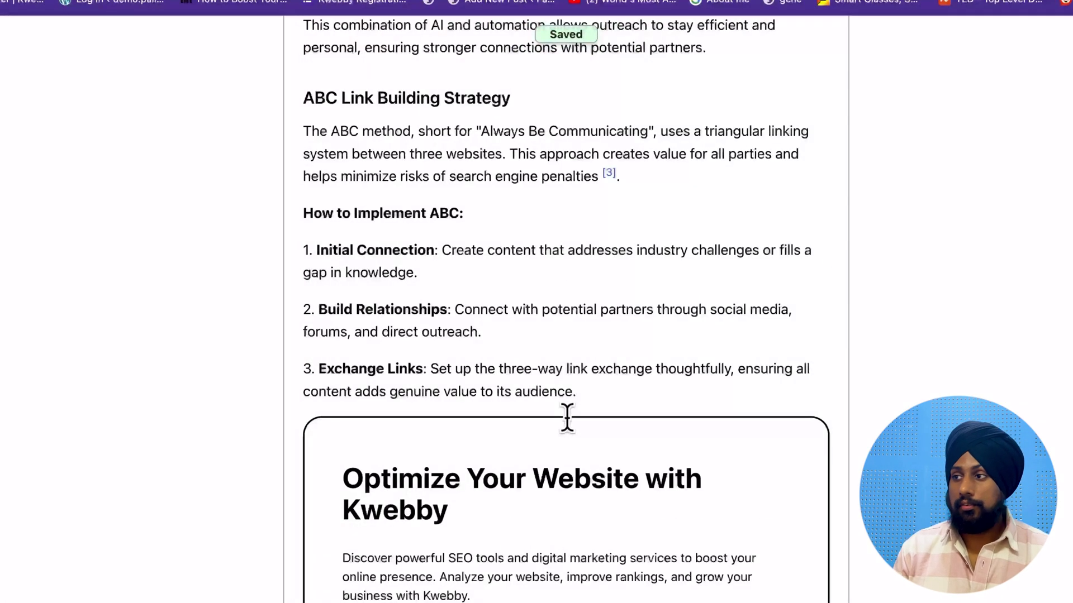
scroll(568, 418, up, 15)
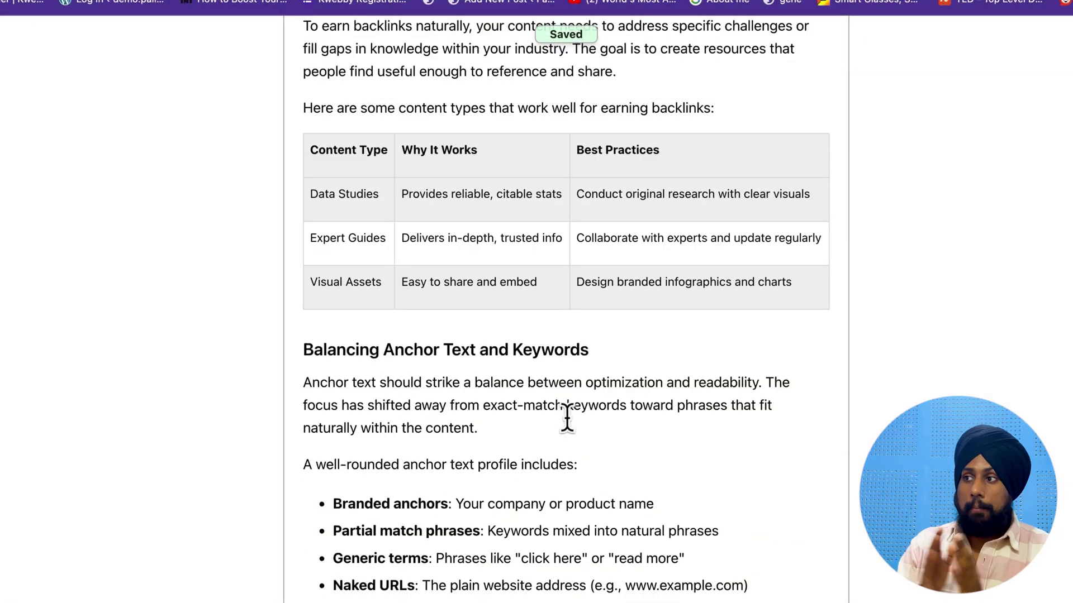
scroll(563, 414, up, 15)
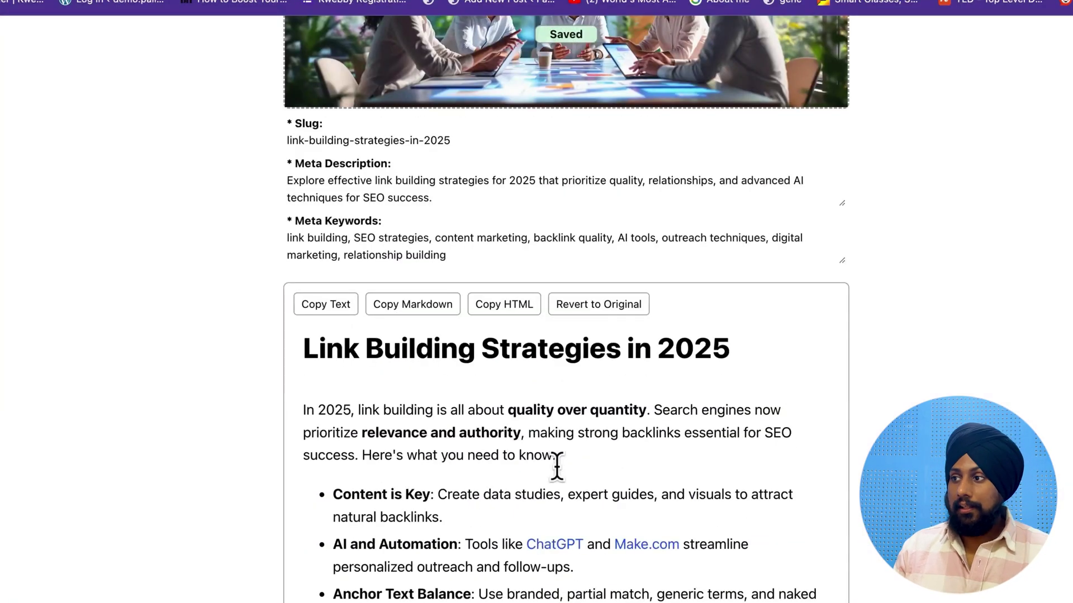
scroll(557, 459, down, 4)
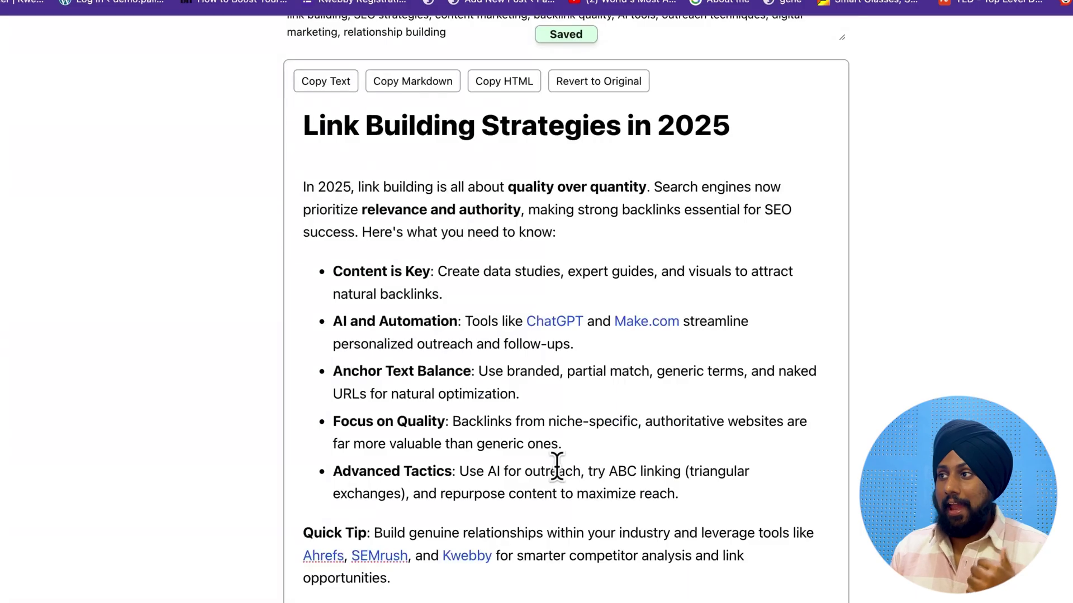
click(467, 554)
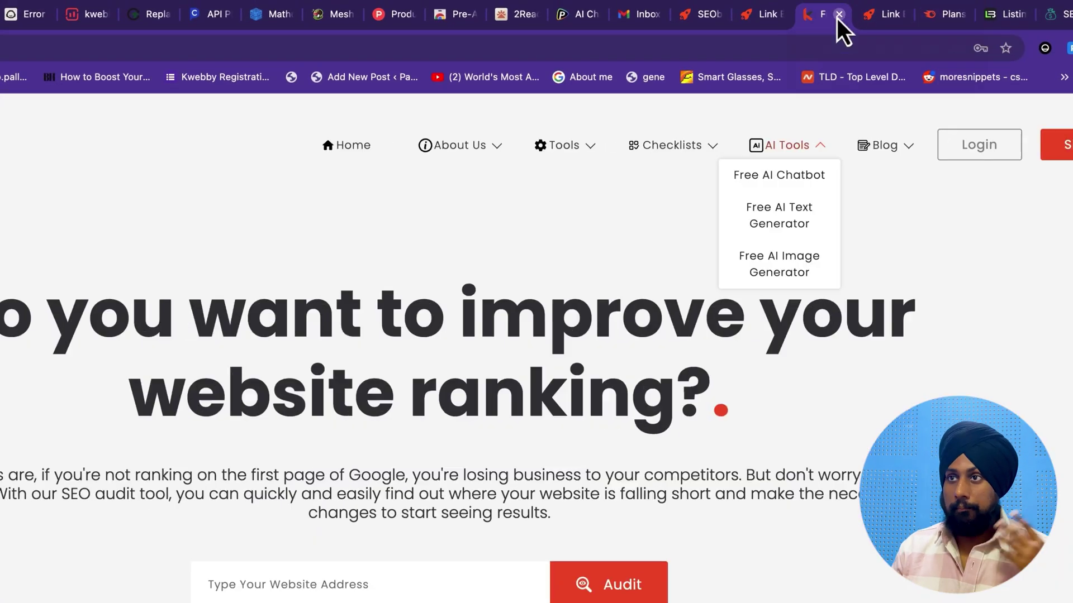
click(863, 3)
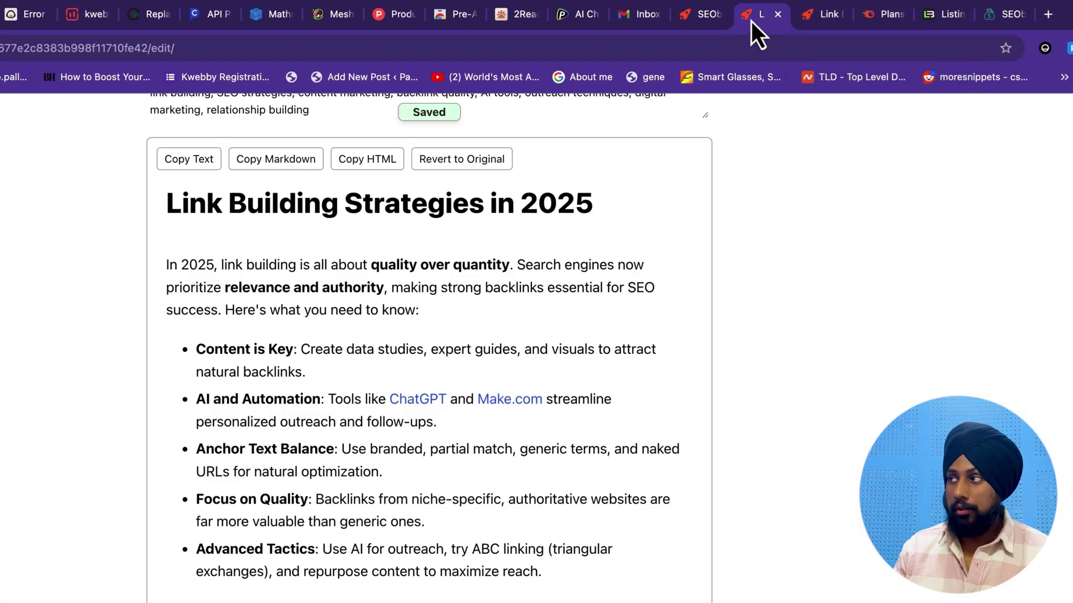
click(699, 27)
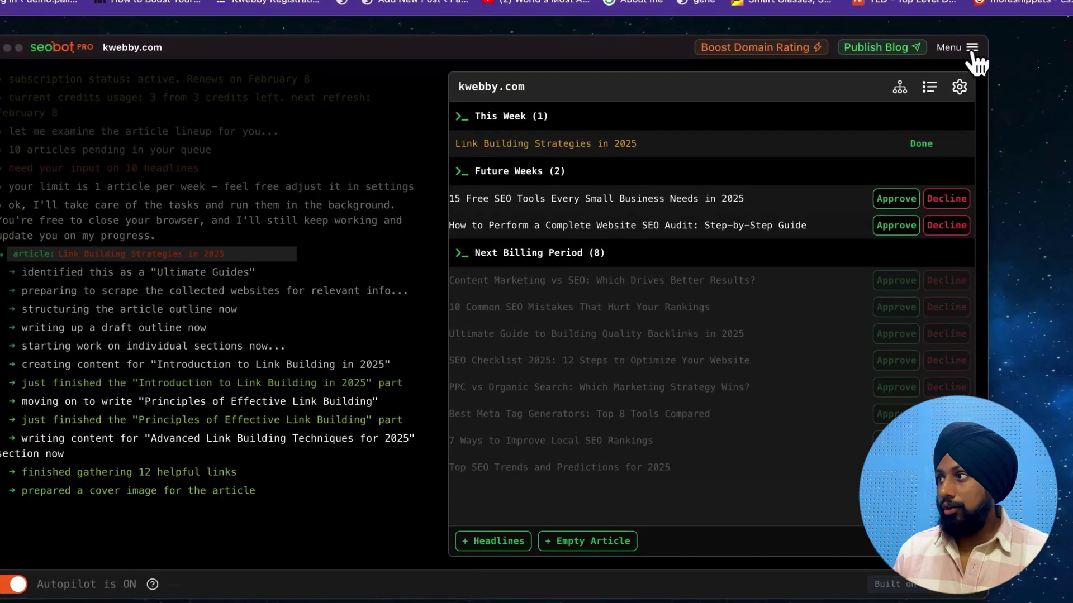
click(972, 49)
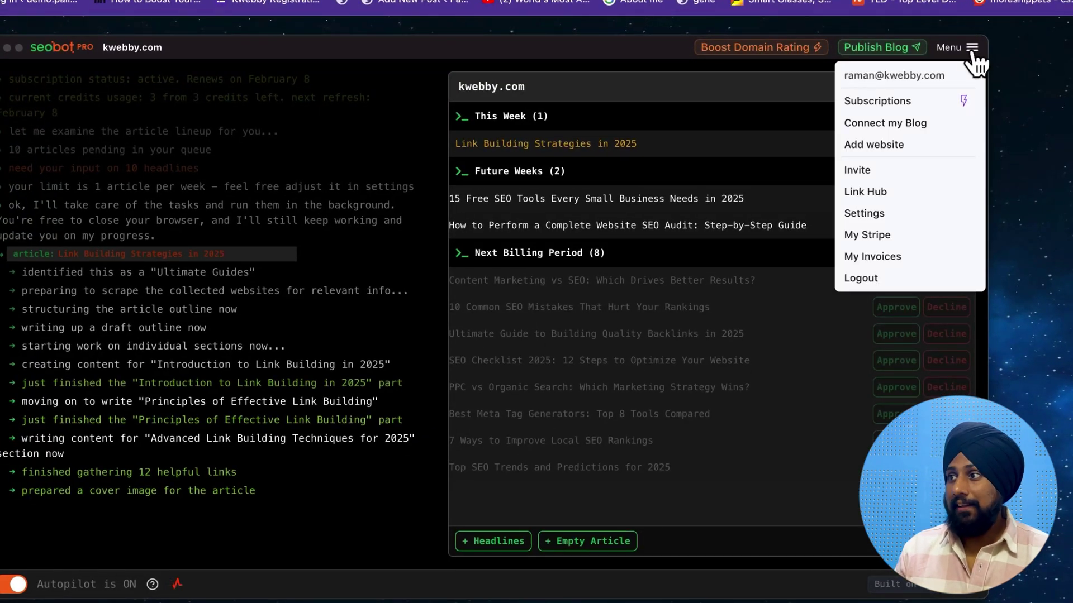
click(894, 191)
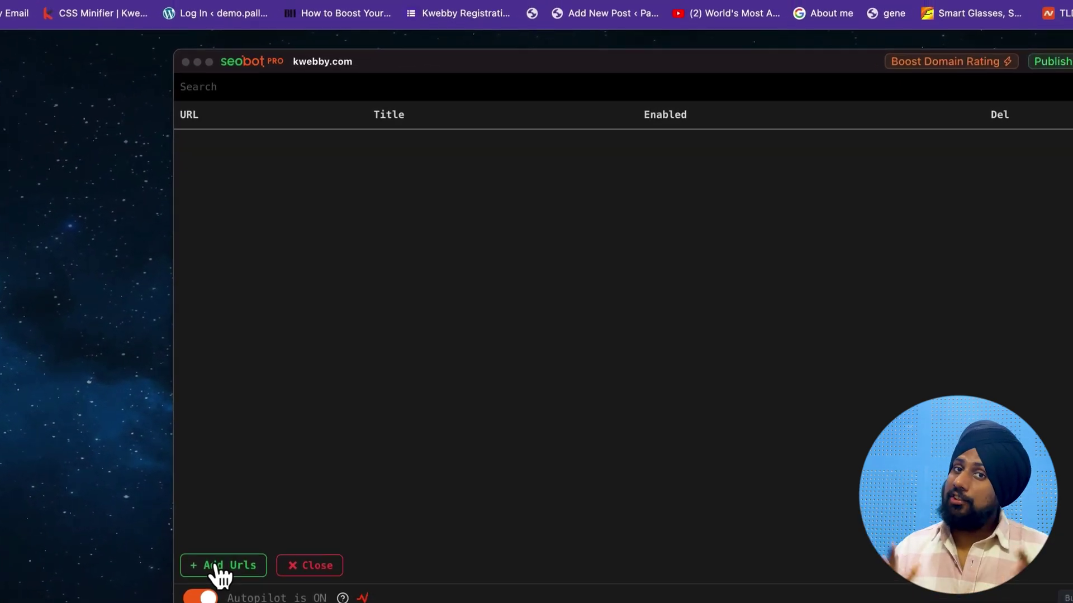
click(686, 20)
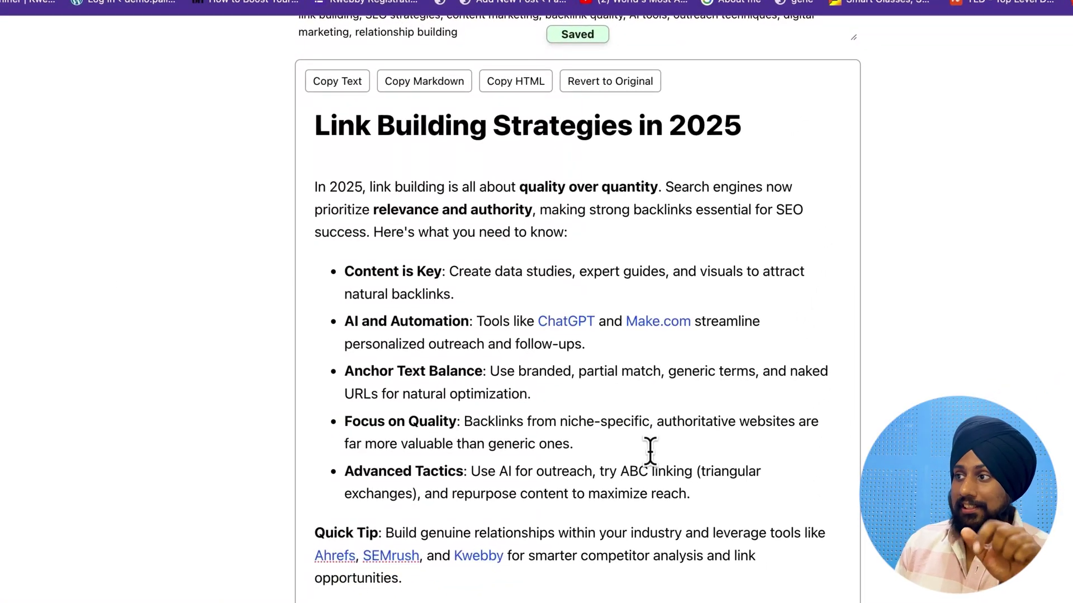
Scroll down the article to the tool table, briefly switching browser tabs and back.
scroll(632, 459, down, 3)
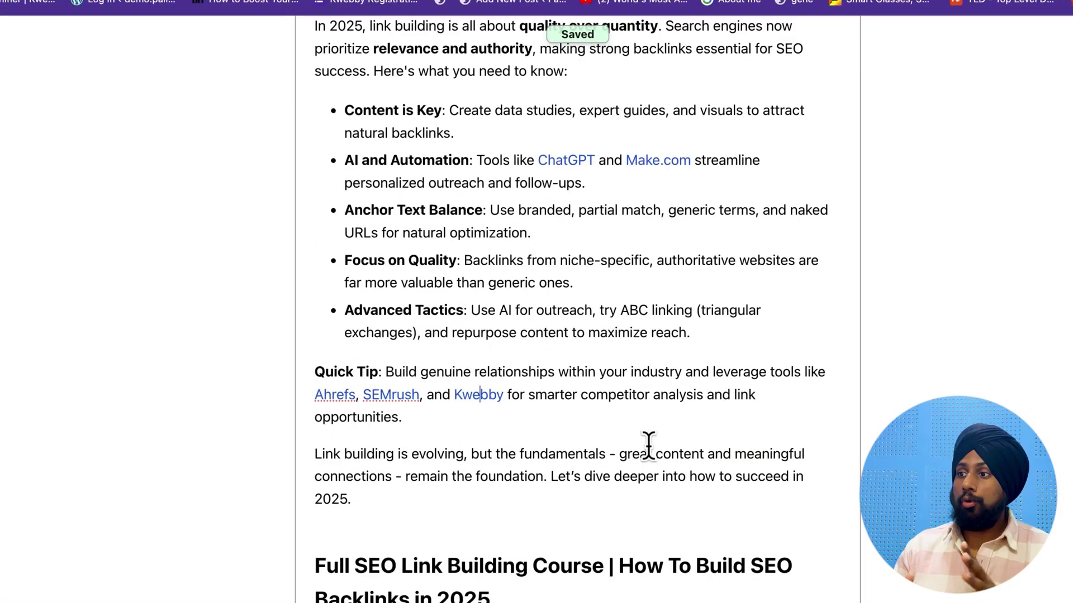
scroll(637, 444, down, 10)
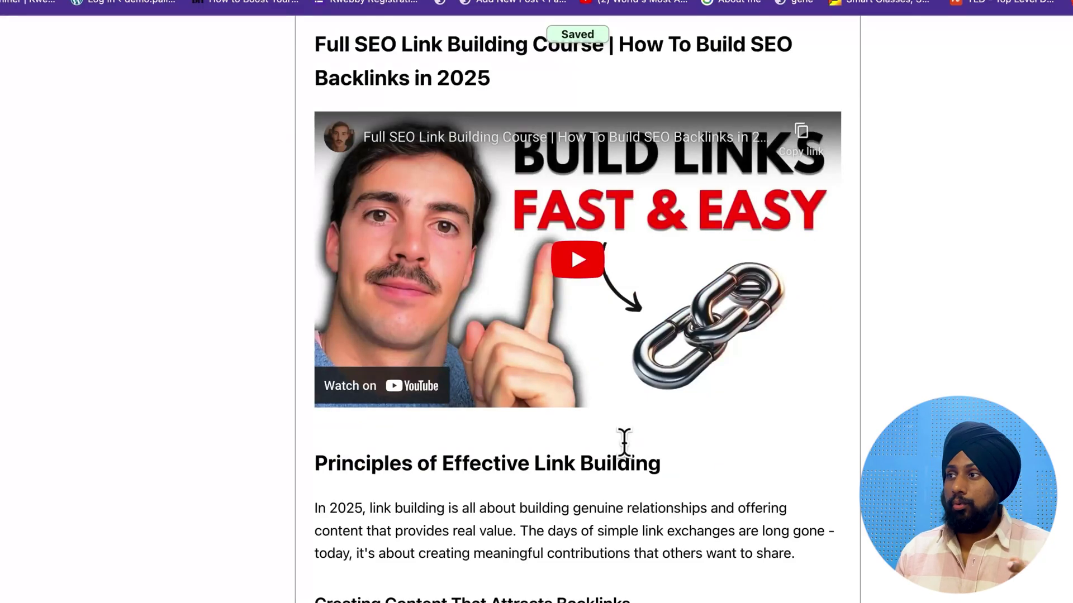
scroll(661, 478, down, 20)
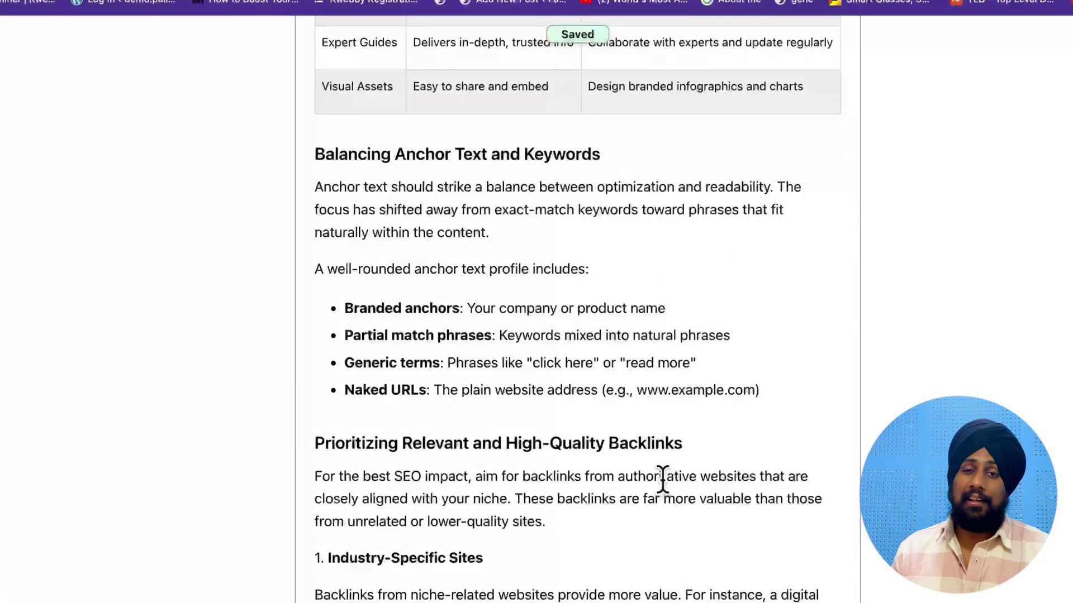
scroll(661, 478, down, 10)
key(ctrl+Tab)
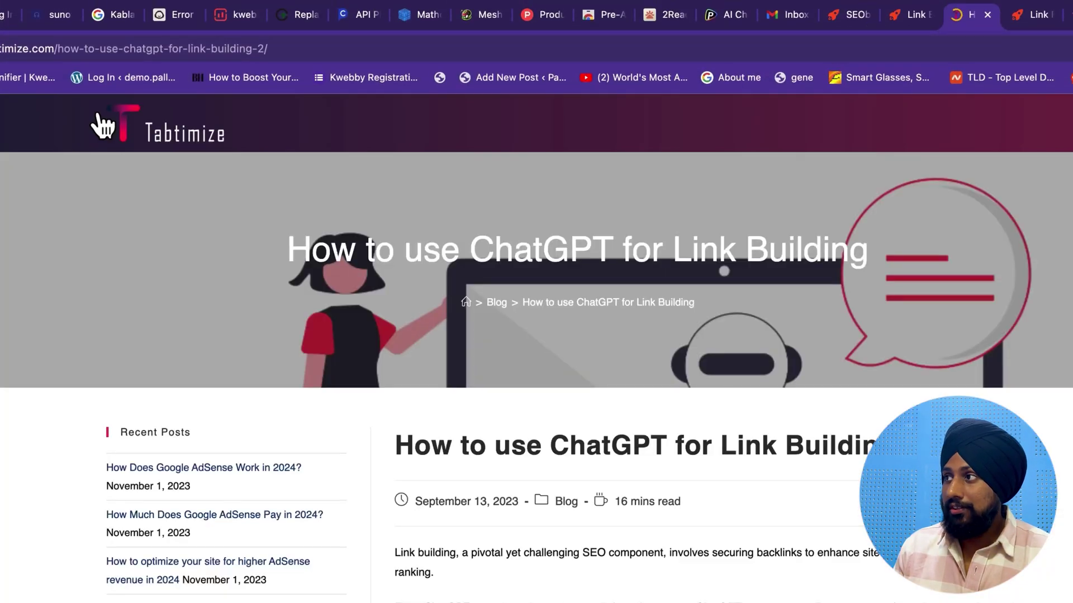
key(ctrl+shift+Tab)
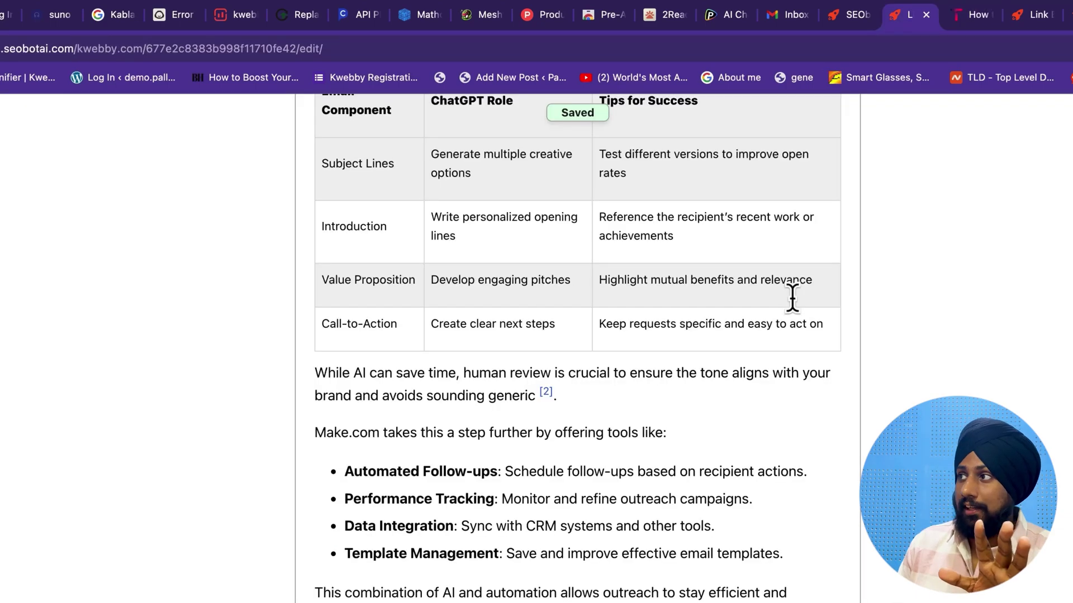
Search the page for '[2]' and step back to the previous citation match.
key(super+f)
text([2])
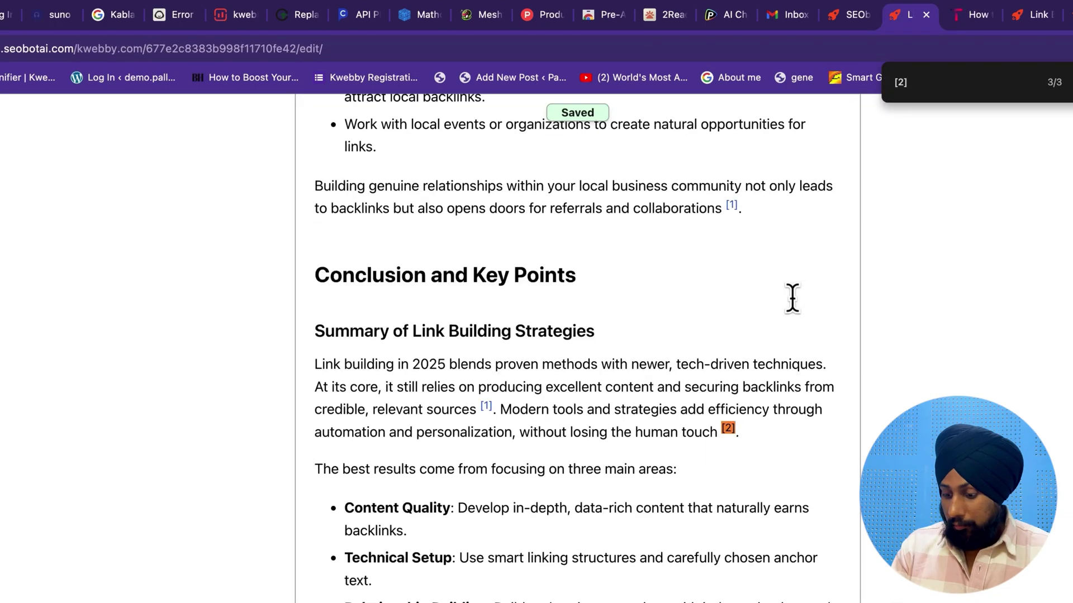
key(shift+Return)
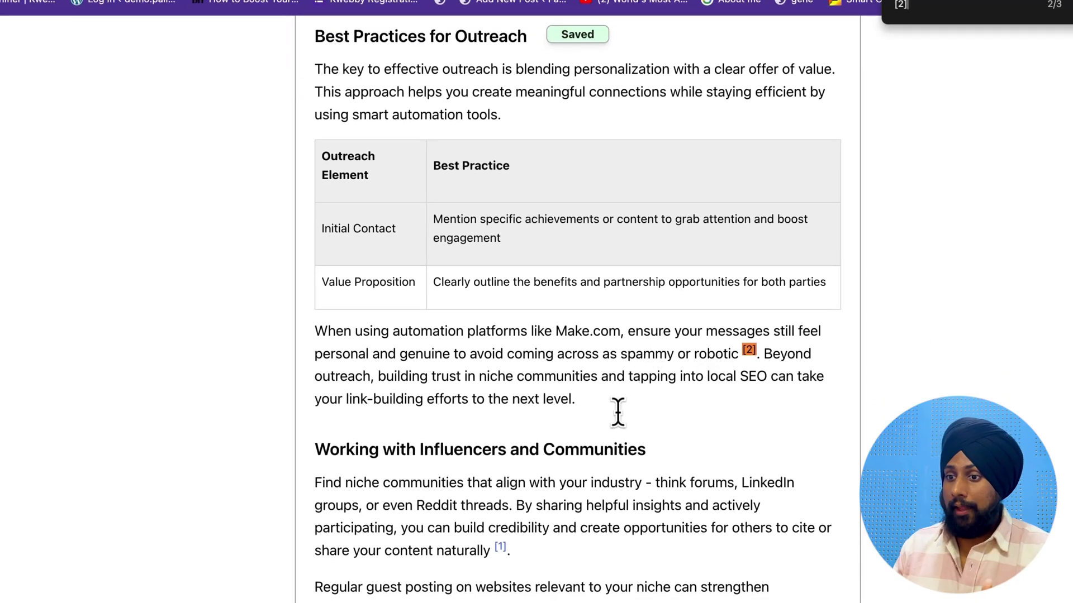
scroll(618, 412, up, 12)
scroll(639, 385, up, 5)
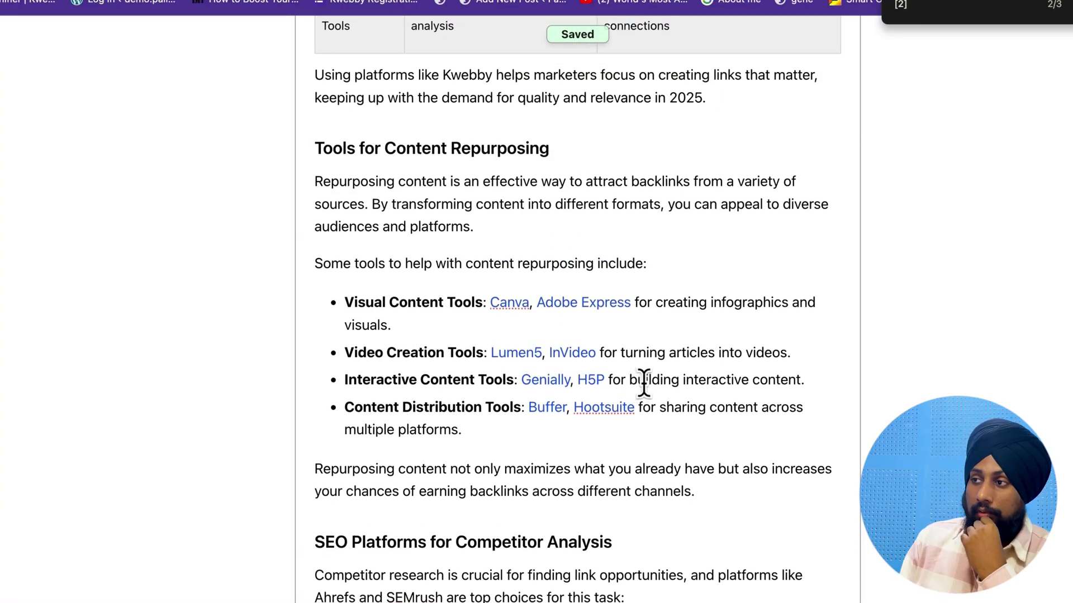
scroll(643, 384, up, 5)
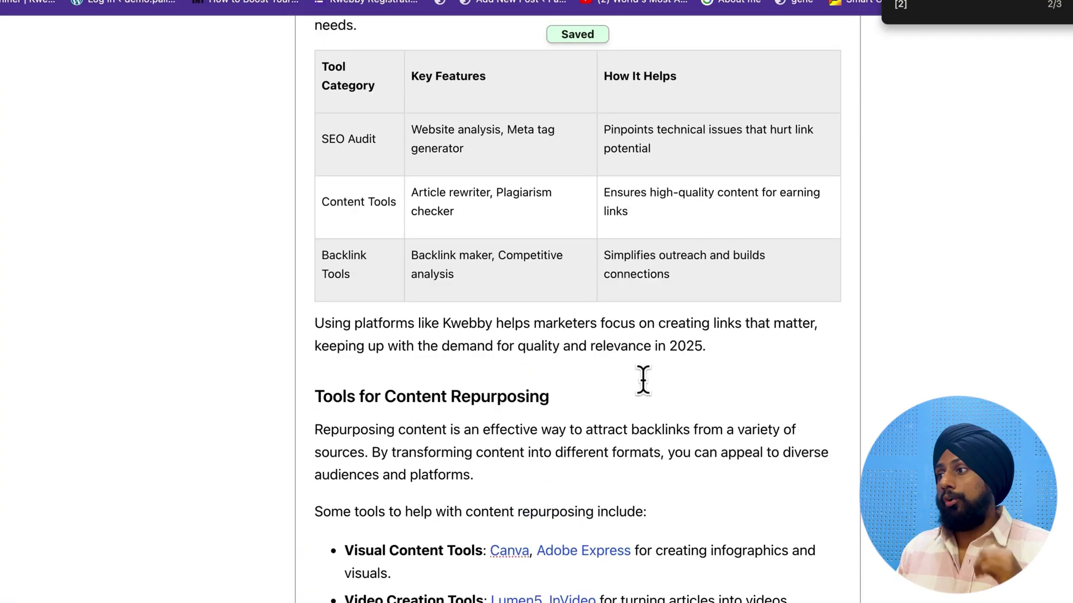